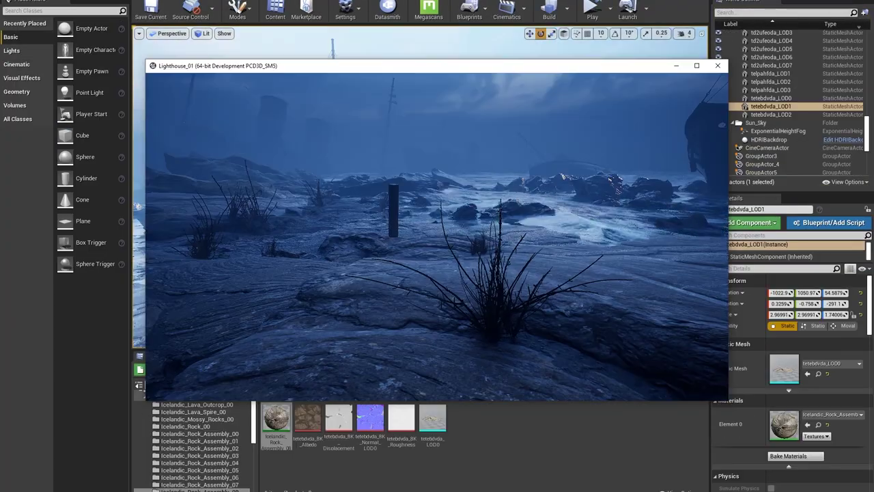
key("alt+F2")
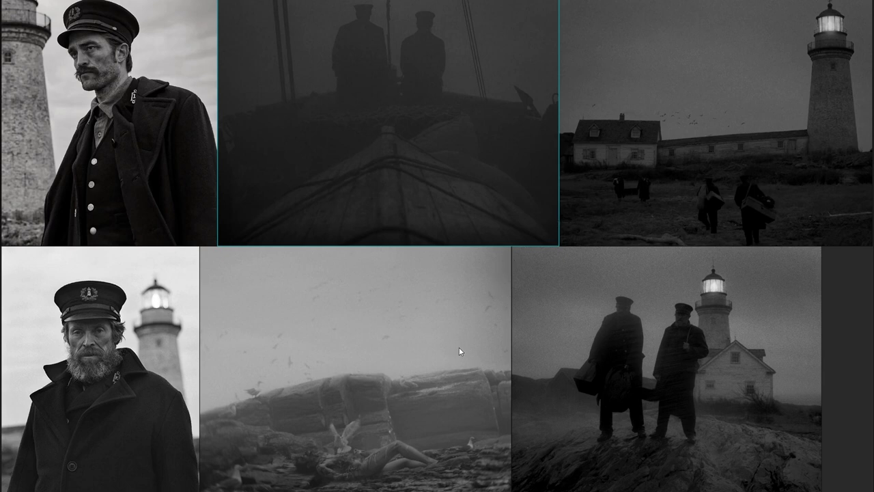
Step: Examine the black-and-white film stills of lighthouse keepers and the overall layout of the reference board
scroll(514, 384, "down", 2)
middle_click_drag(441, 354, 465, 217)
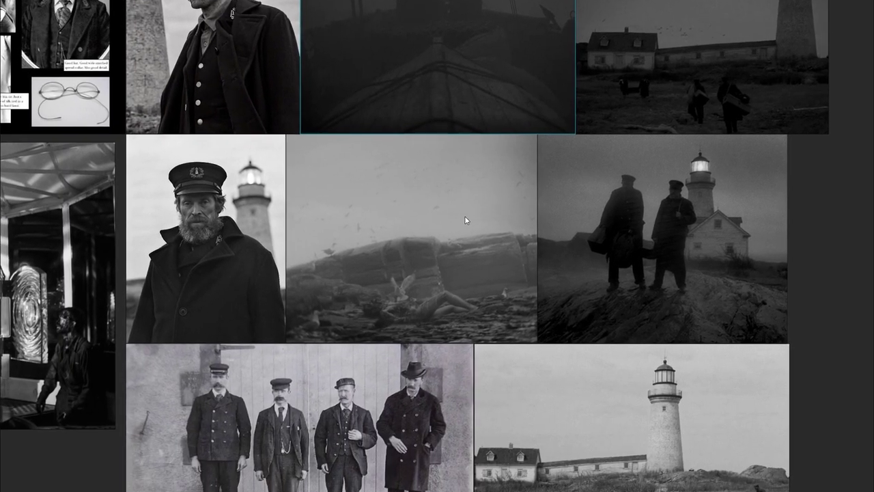
scroll(445, 361, "down", 1)
middle_click_drag(445, 361, 432, 278)
scroll(469, 281, "down", 1)
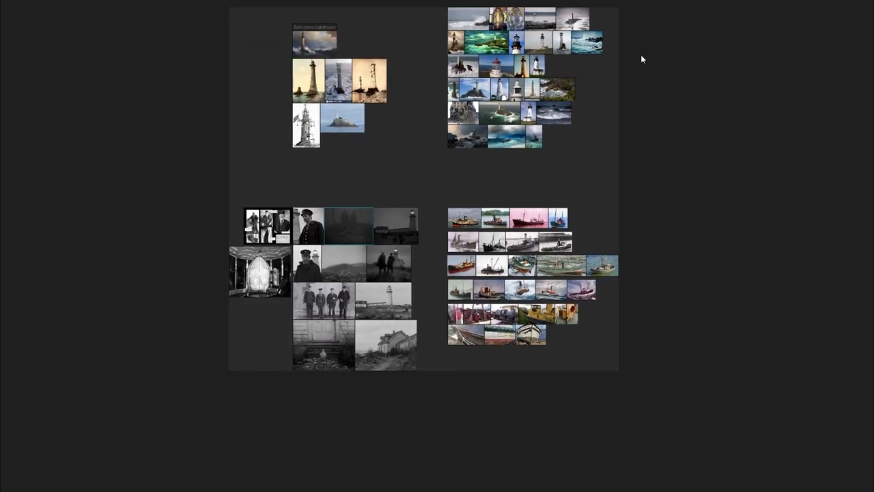
left_click_drag(659, 3, 166, 405)
left_click(126, 253)
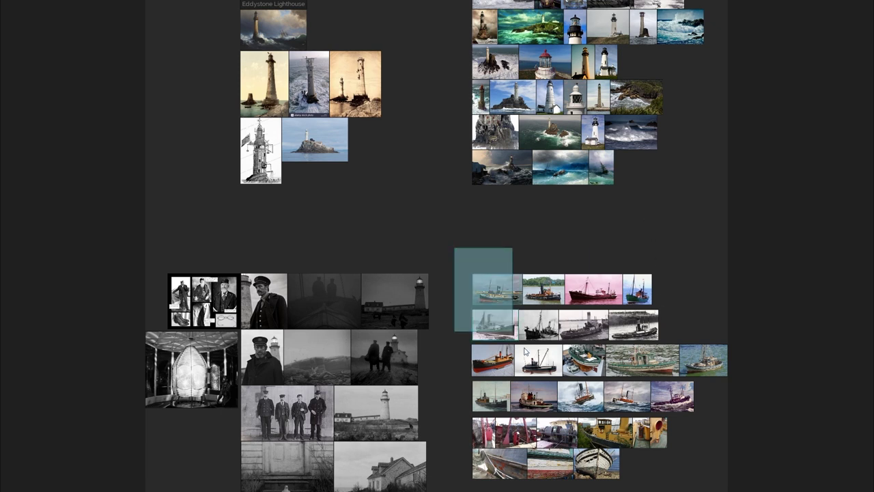
Step: Examine the boat references, including the tugboat paintings, deck details and the weathered wooden hull
scroll(702, 461, "up", 5)
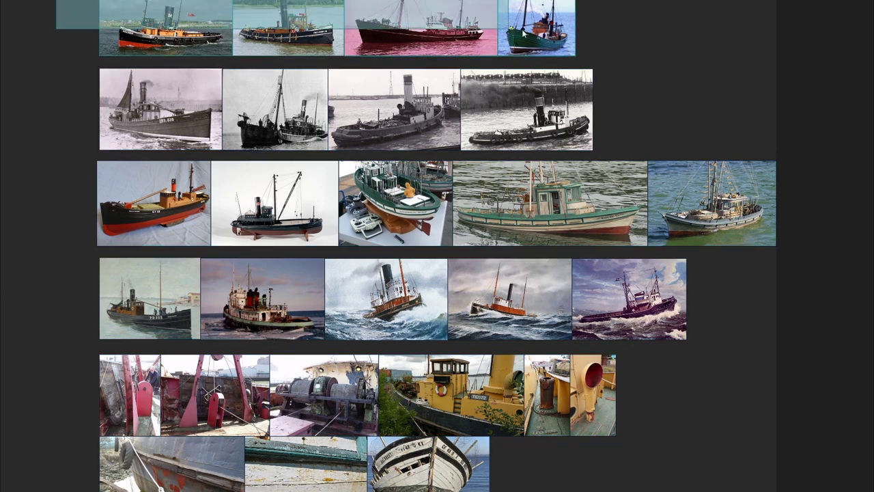
left_click_drag(60, 176, 785, 239)
left_click_drag(749, 290, 56, 314)
scroll(221, 314, "up", 5)
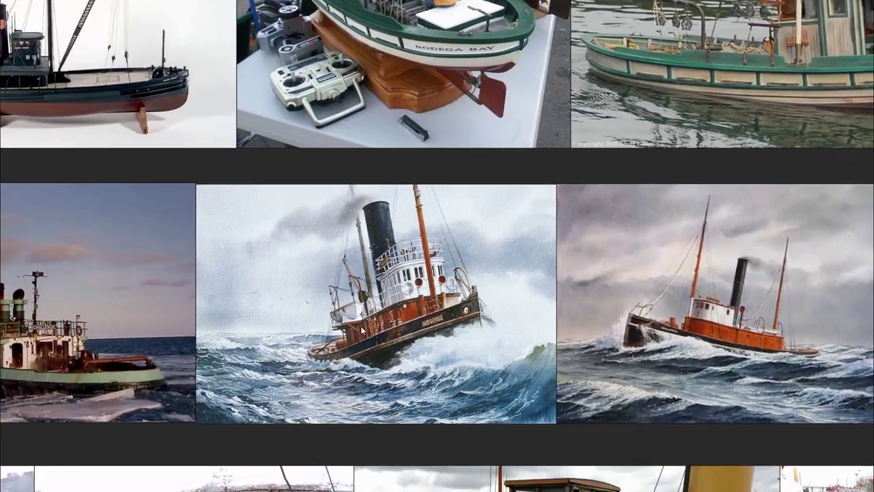
scroll(362, 330, "down", 5)
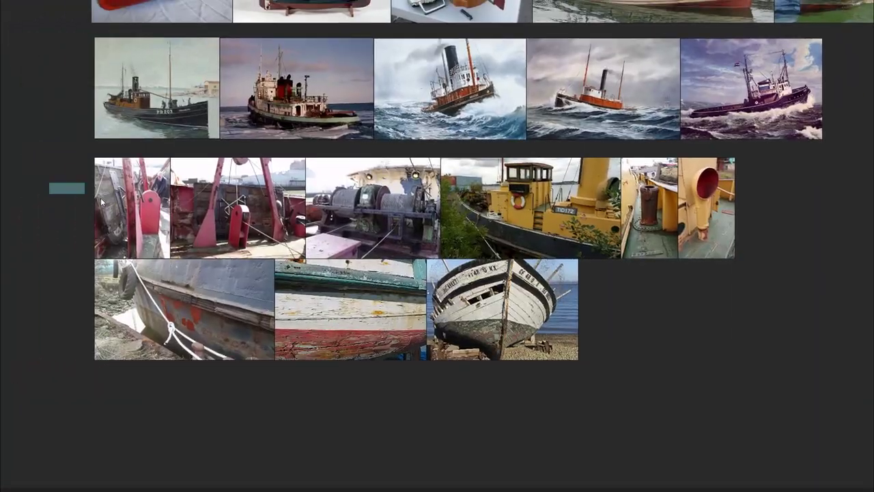
left_click_drag(49, 181, 103, 286)
scroll(571, 332, "up", 10)
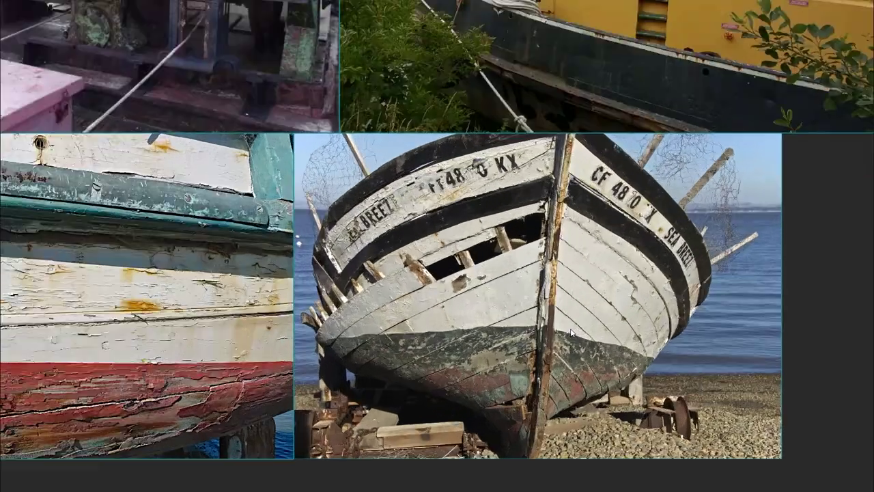
scroll(411, 260, "down", 10)
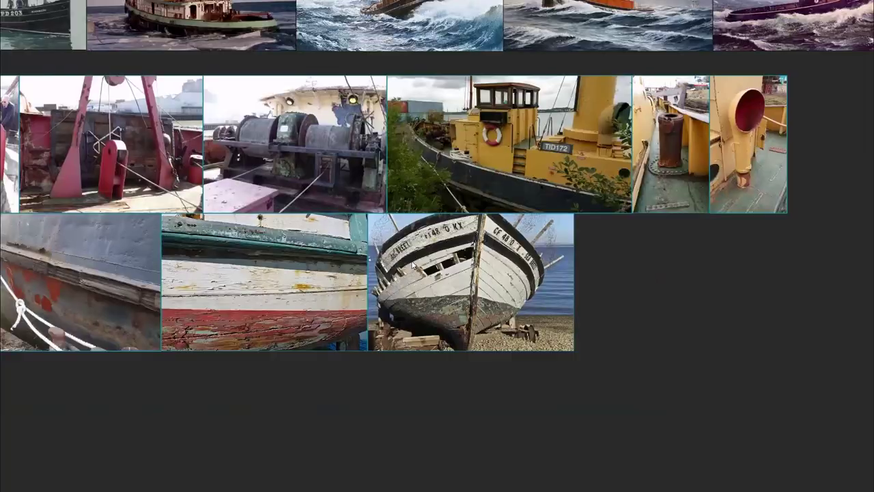
scroll(398, 365, "down", 2)
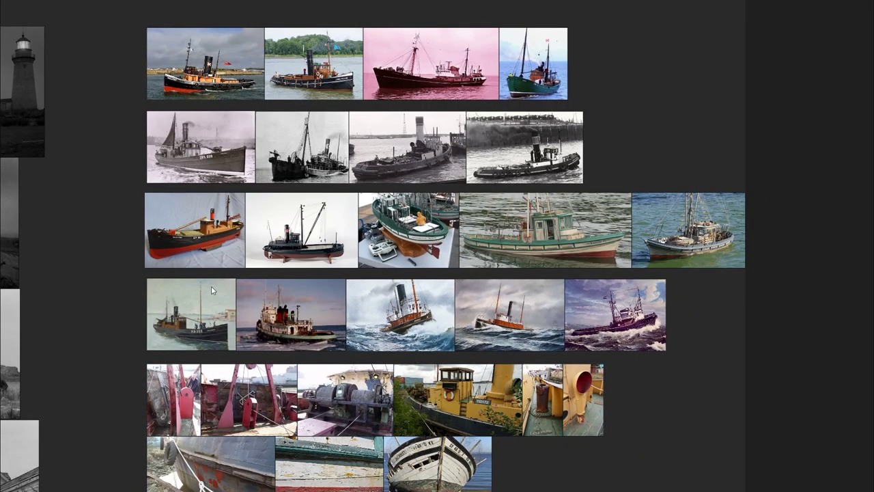
Step: Compare the stormy-sea painting of the Iroquois tug with the neighbouring model boats and steam trawler photographs
scroll(613, 317, "up", 4)
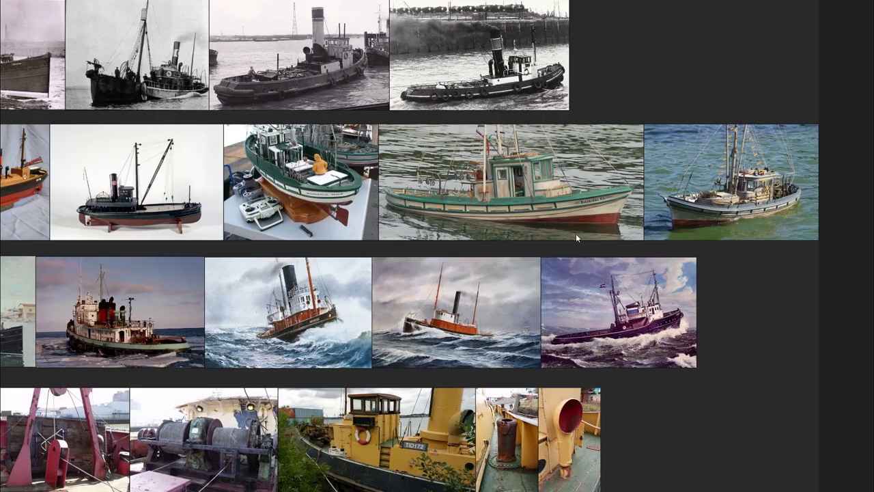
middle_click_drag(486, 114, 477, 137)
scroll(234, 350, "up", 5)
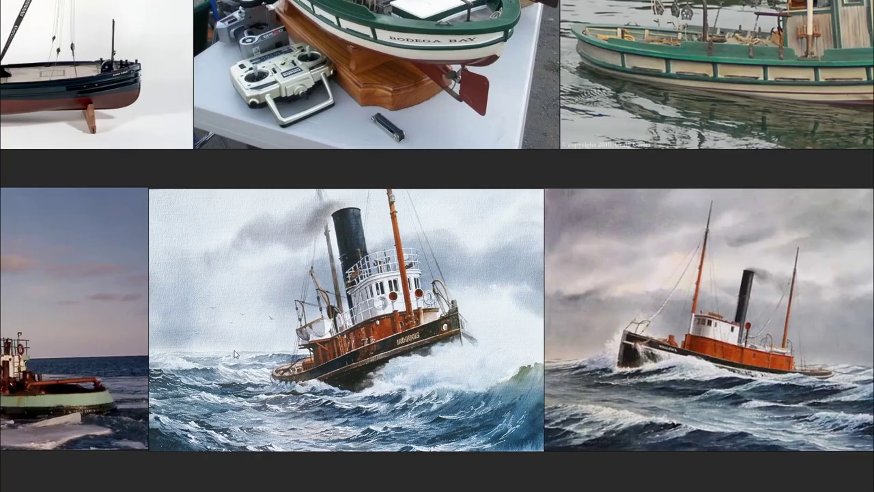
scroll(404, 301, "up", 5)
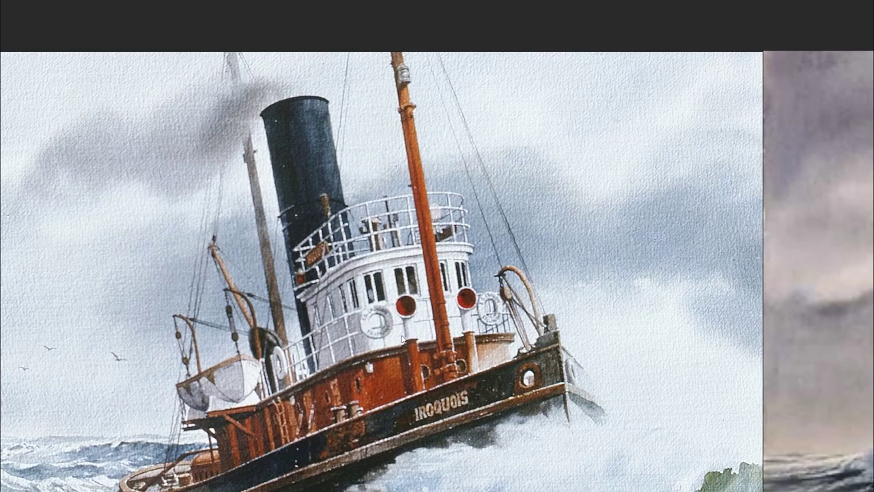
scroll(392, 336, "down", 5)
middle_click_drag(86, 316, 377, 301)
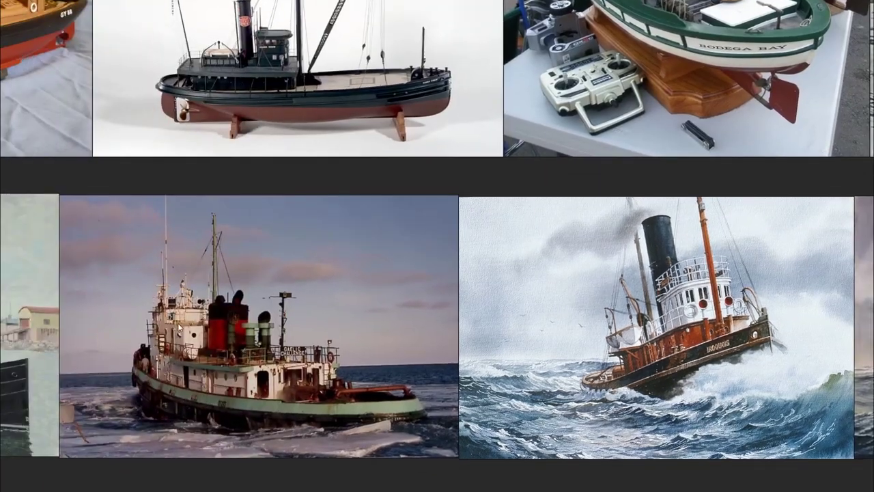
scroll(327, 180, "up", 3)
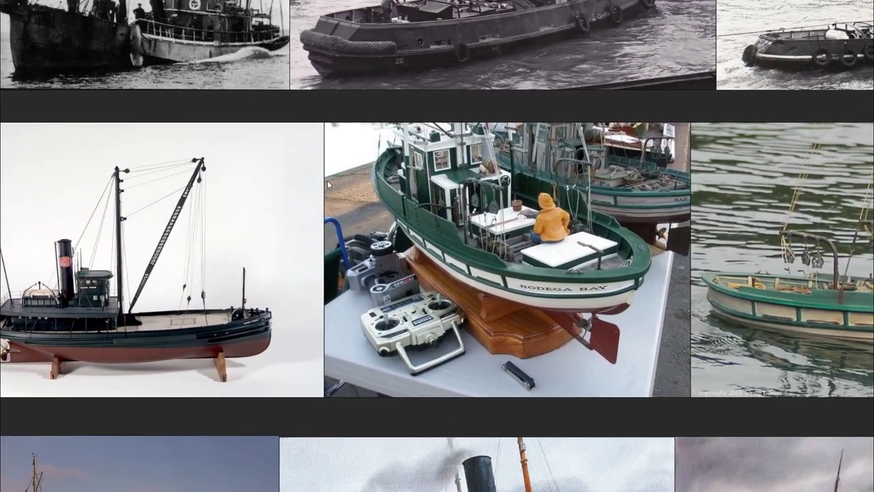
scroll(321, 180, "up", 2)
middle_click_drag(311, 181, 422, 384)
scroll(423, 385, "up", 3)
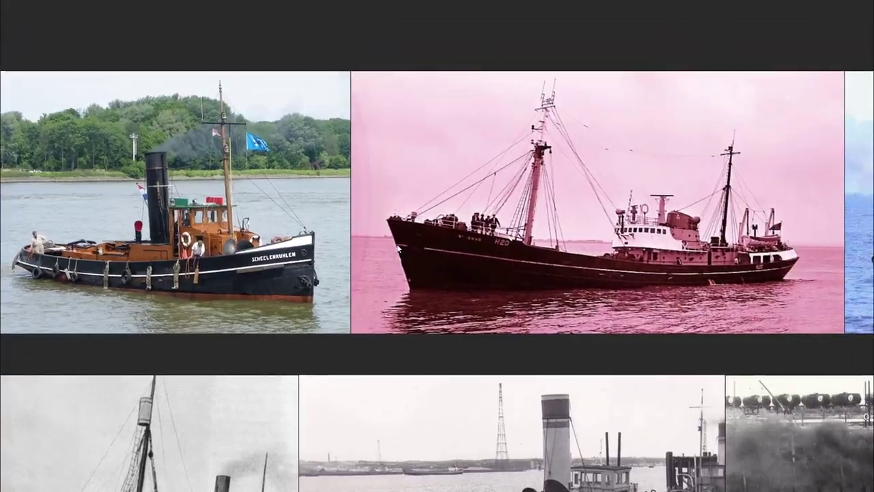
scroll(397, 244, "down", 3)
scroll(398, 231, "down", 3)
middle_click_drag(379, 14, 379, 306)
scroll(399, 372, "up", 2)
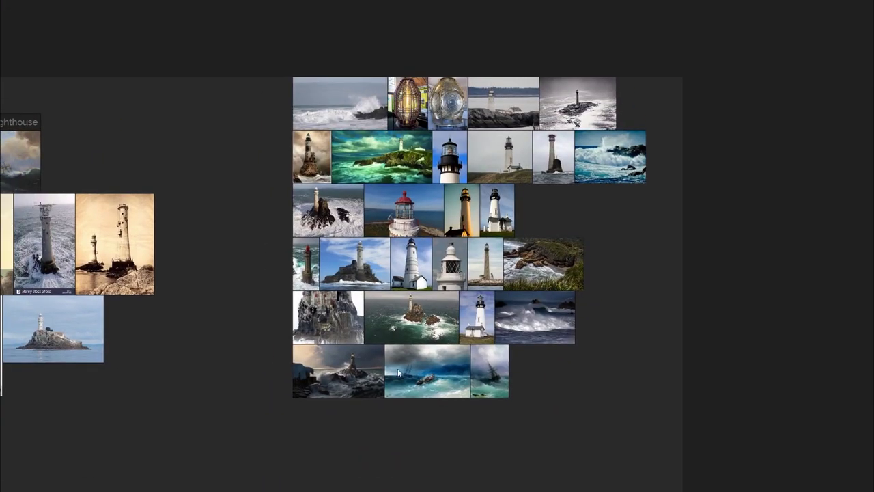
Step: Examine the Eddystone Lighthouse references, covering the storm painting, the vintage photographs and the offshore tower
middle_click_drag(158, 128, 421, 95)
left_click_drag(463, 57, 149, 385)
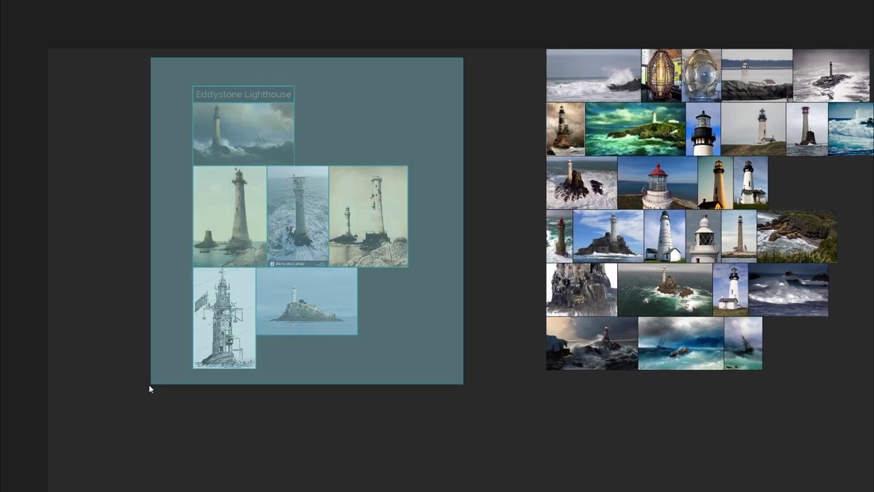
key("f")
scroll(438, 404, "up", 4)
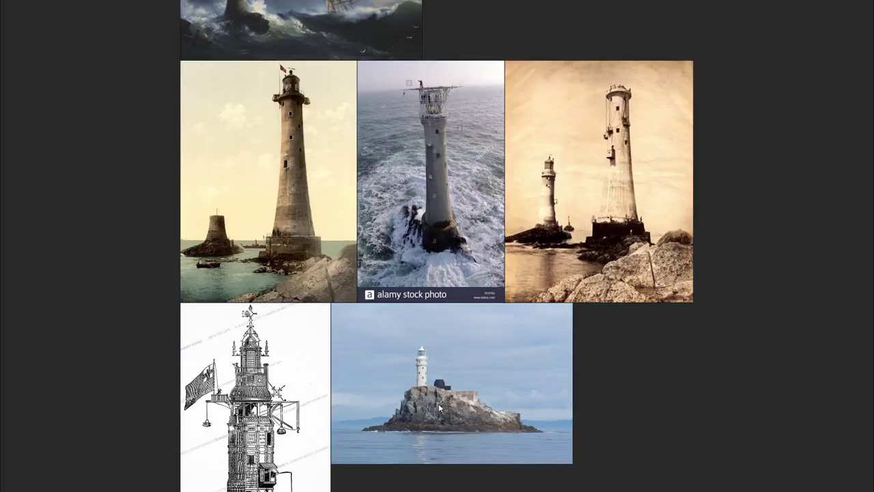
middle_click_drag(469, 78, 276, 380)
middle_click_drag(202, 258, 487, 268)
scroll(486, 268, "up", 5)
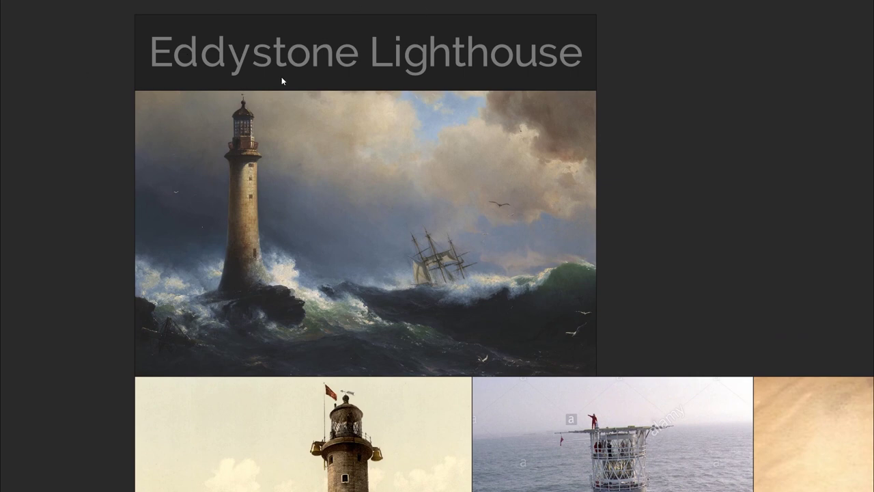
scroll(282, 76, "down", 5)
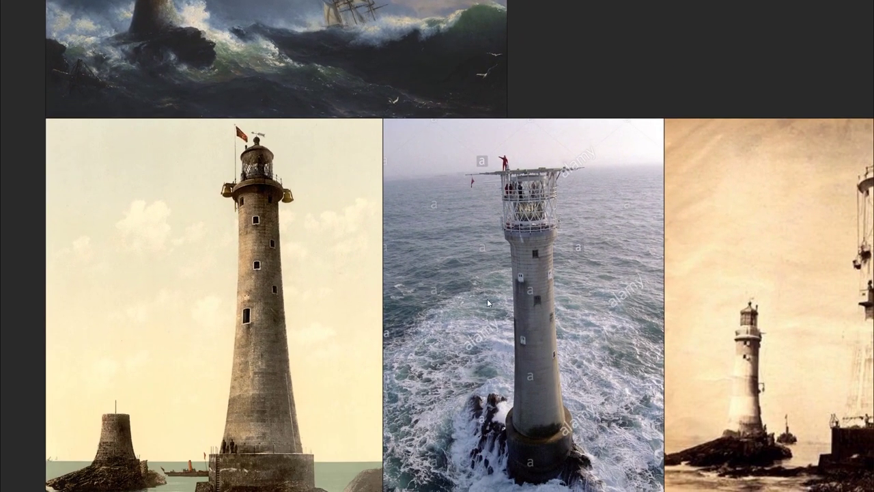
scroll(480, 292, "up", 3)
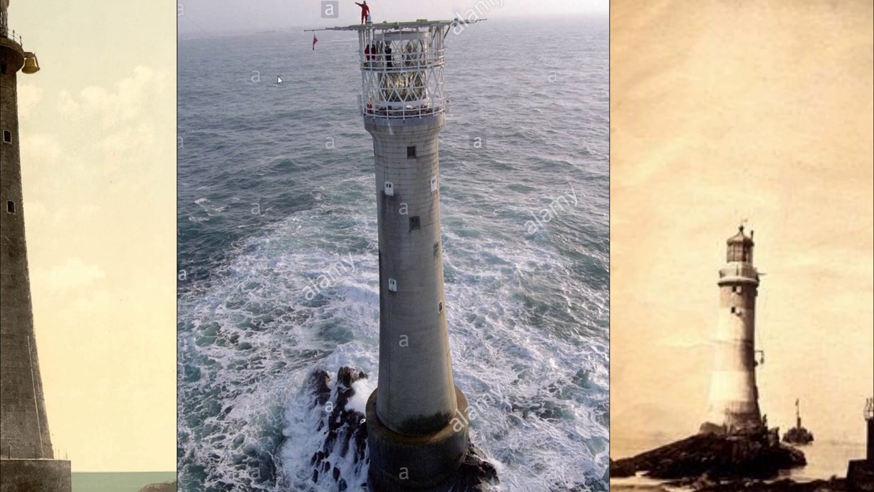
scroll(334, 188, "down", 5)
scroll(269, 290, "down", 4)
Step: Examine the general lighthouse and stormy-coast references, including the white lighthouse with its keeper's house, and revisit the film stills
scroll(553, 335, "up", 2)
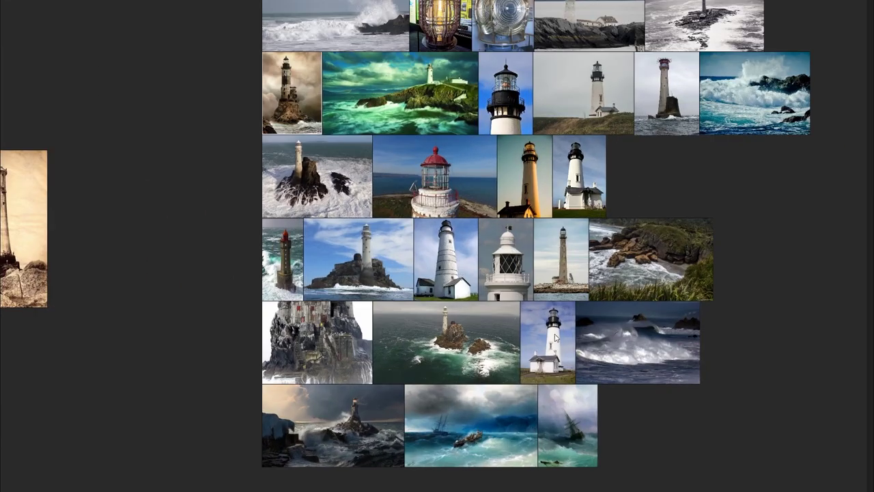
scroll(553, 335, "up", 8)
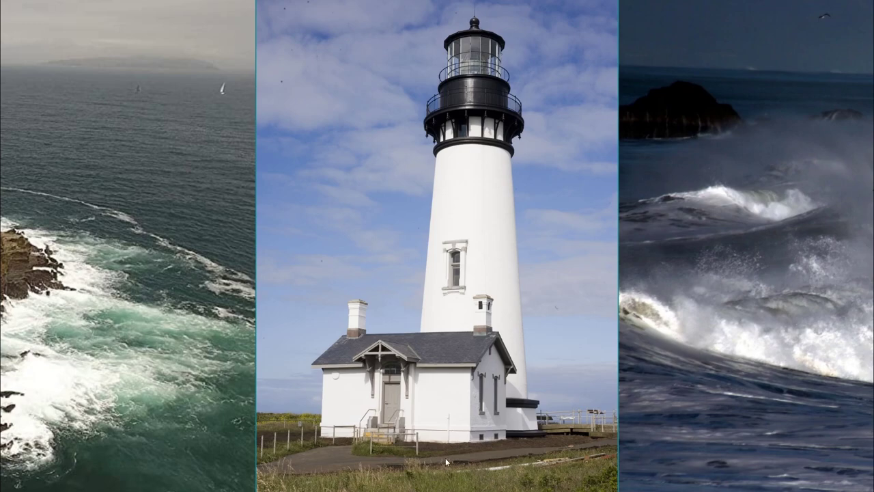
scroll(415, 55, "down", 8)
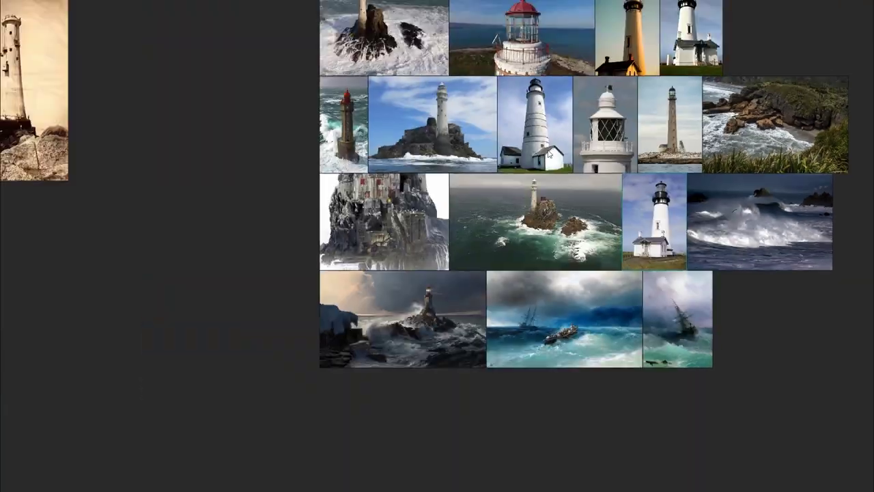
scroll(190, 261, "down", 3)
scroll(413, 77, "up", 4)
middle_click_drag(412, 77, 431, 61)
middle_click_drag(408, 308, 374, 134)
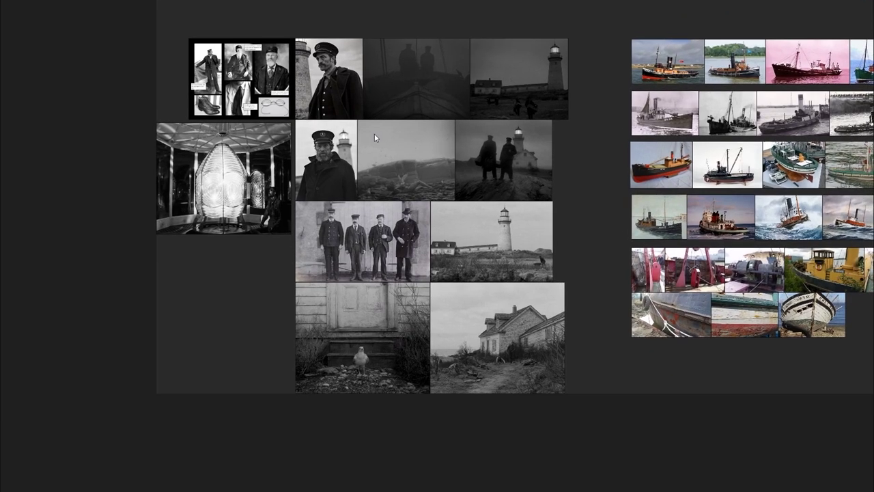
scroll(330, 246, "up", 6)
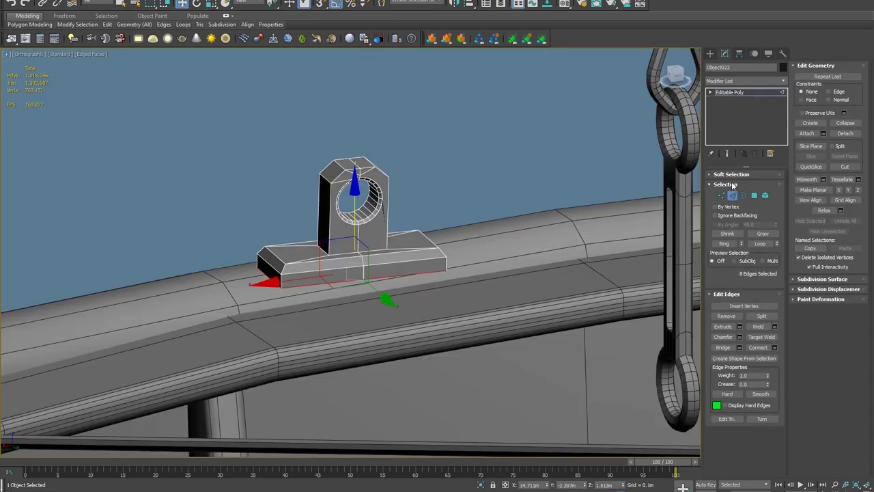
Step: In 3ds Max, enable soft selection for the tyre fender's inner border and activate rotation for its hanging rope line
left_click(709, 54)
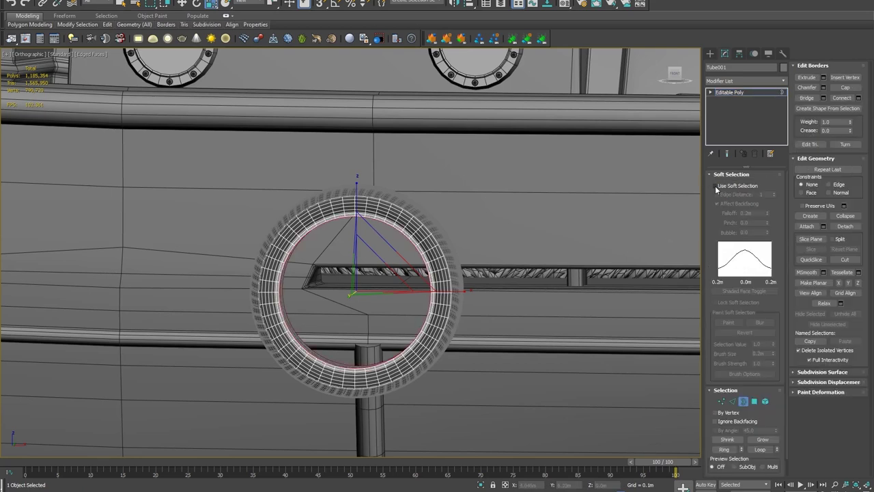
left_click(715, 186)
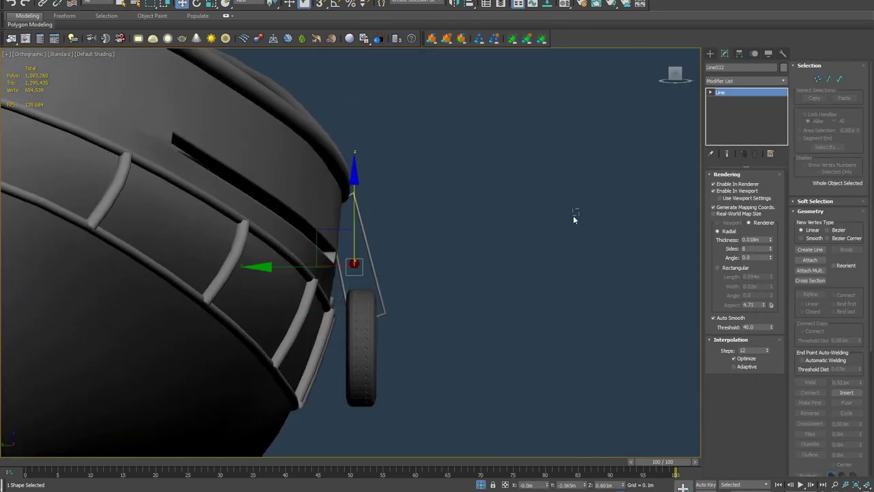
key("e")
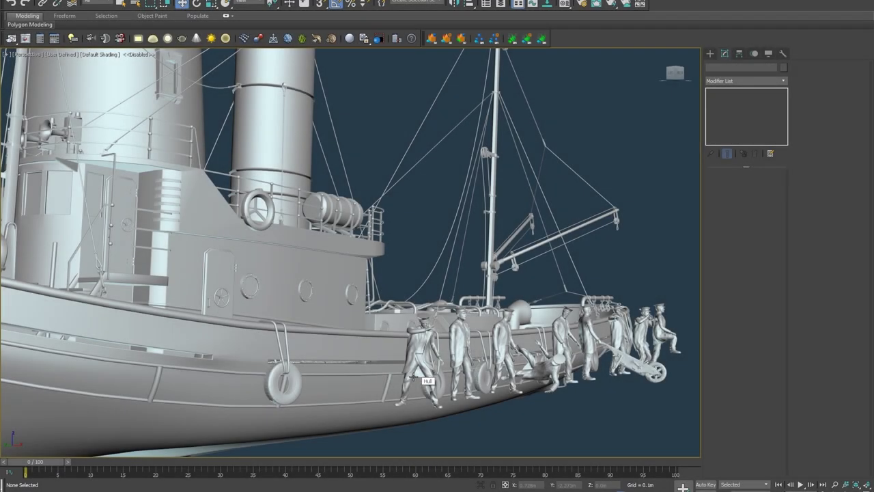
Step: Show edged faces on the models and select all parts of the tugboat to examine its mesh
scroll(303, 339, "down", 10)
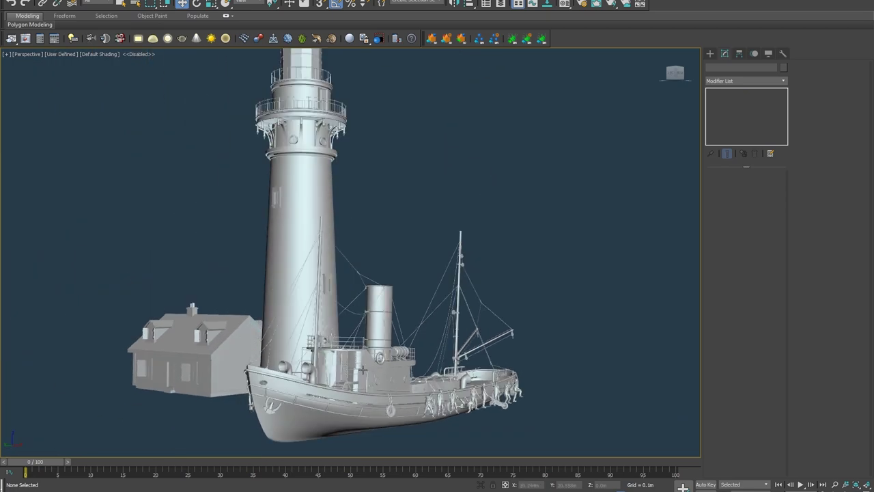
mouse_move(316, 334)
middle_mouse_down("alt")
mouse_move(373, 325)
mouse_move(389, 310)
middle_mouse_up("alt")
scroll(355, 333, "up", 5)
key("F4")
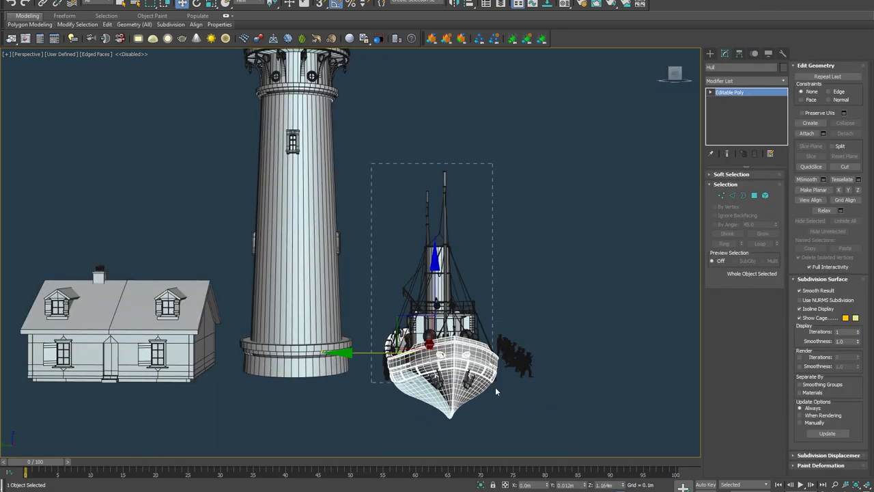
left_click(486, 405)
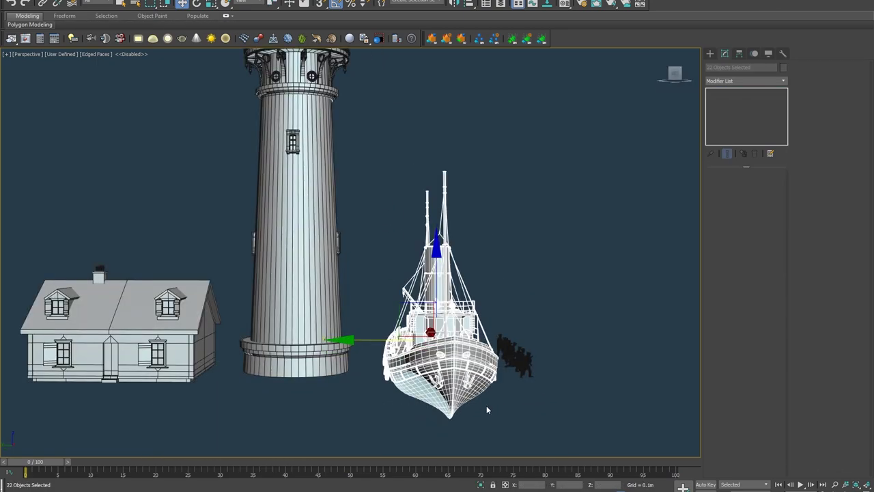
key("z")
middle_click_drag(460, 381, 284, 347, "alt")
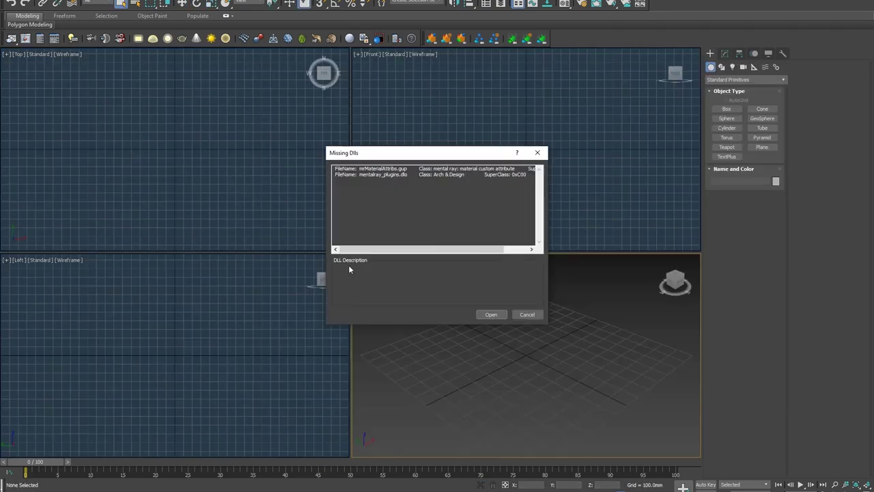
Step: Open the fishing boat file despite the missing plug-ins, adopting the file's unit scale, and inspect the boat model
left_click(489, 314)
left_click(435, 313)
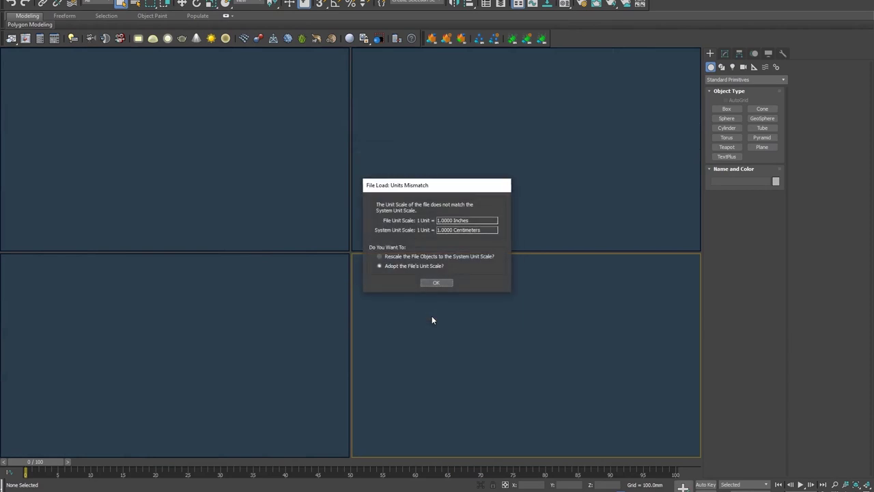
left_click(437, 281)
middle_click_drag(356, 356, 309, 352, "alt")
scroll(328, 352, "up", 5)
scroll(345, 352, "down", 5)
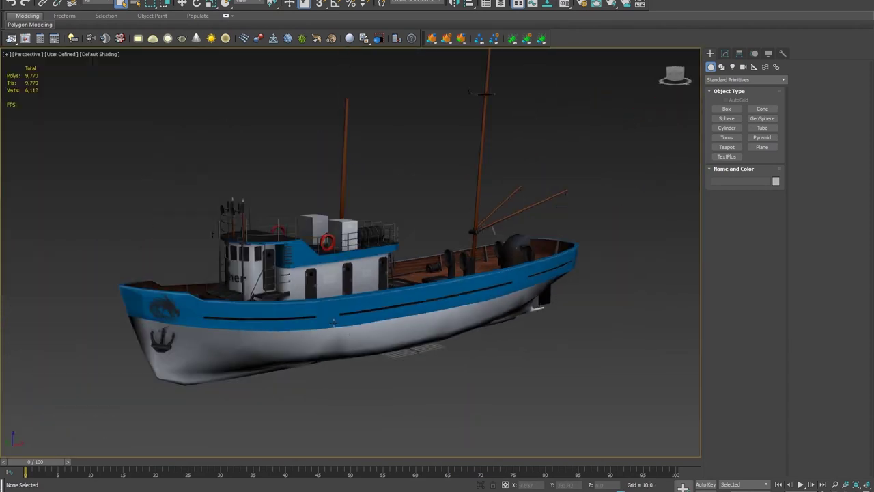
Step: Set the perspective viewport to High Quality display with a plain solid-colour background
left_click(6, 54)
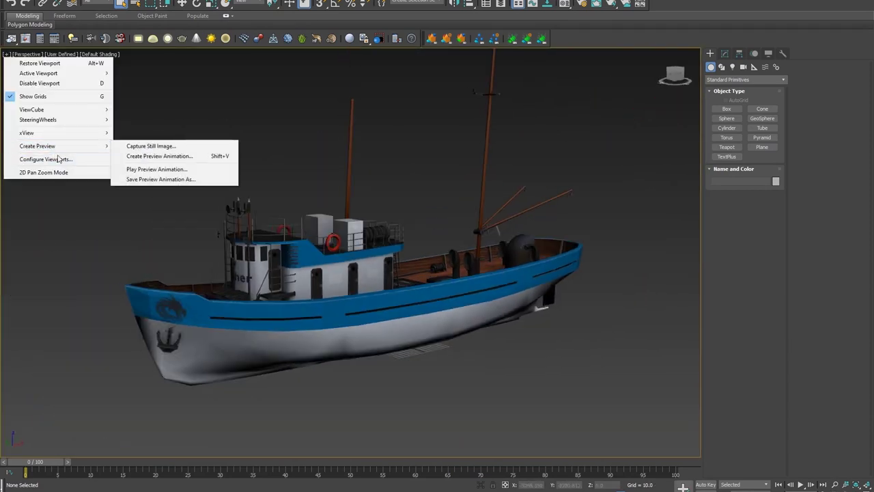
left_click(26, 54)
left_click(63, 54)
left_click(89, 62)
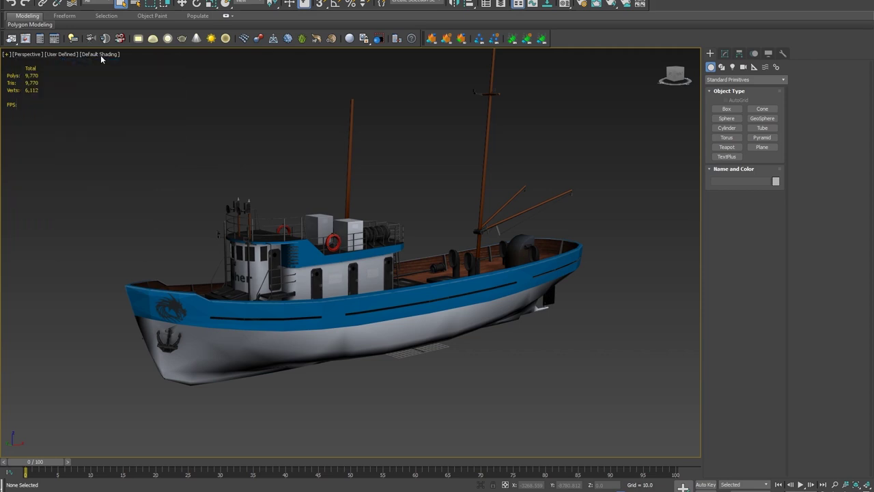
left_click(108, 54)
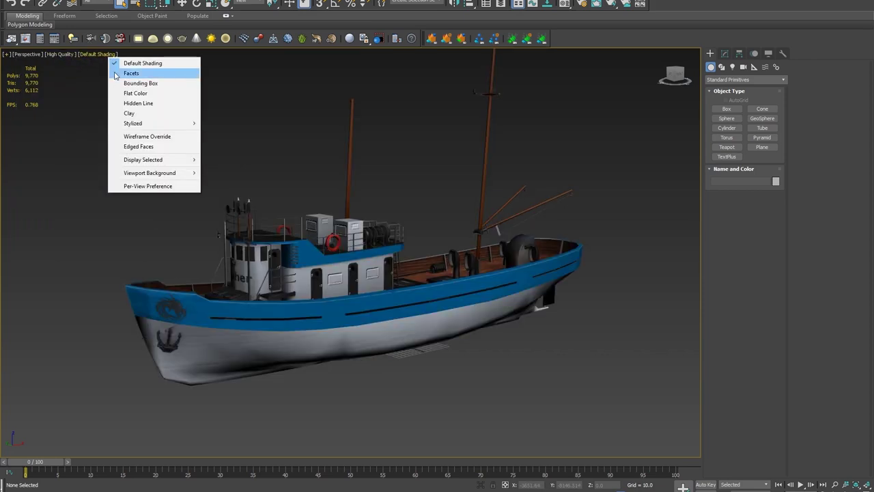
mouse_move(150, 173)
left_click(229, 173)
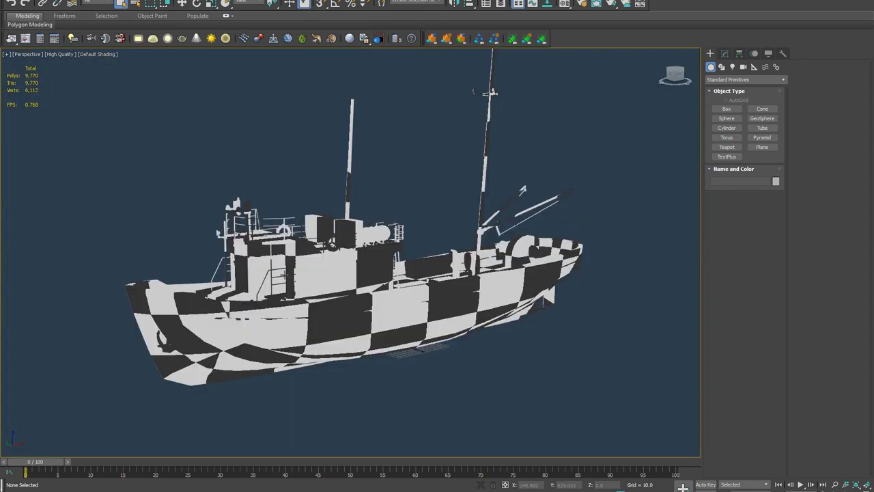
left_click(60, 54)
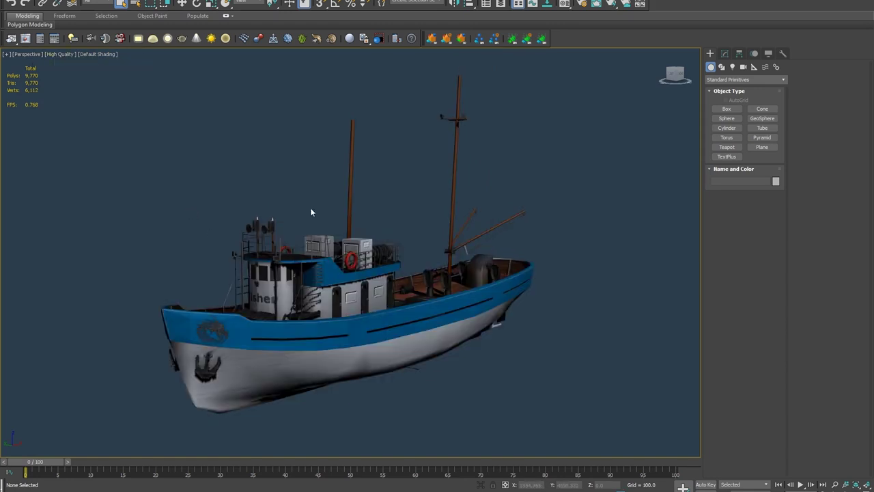
Step: Assign a plain VRayMtl material from the material editor to the fishing boat
key("m")
left_click(126, 45)
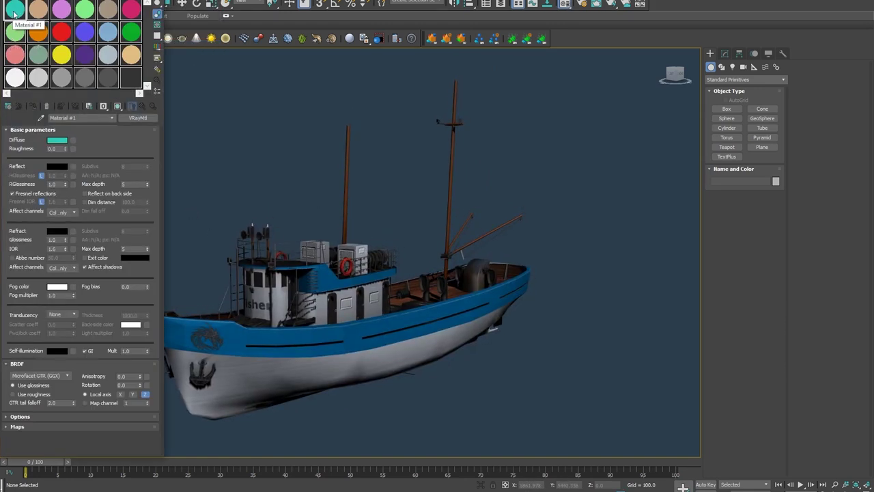
left_click(33, 105)
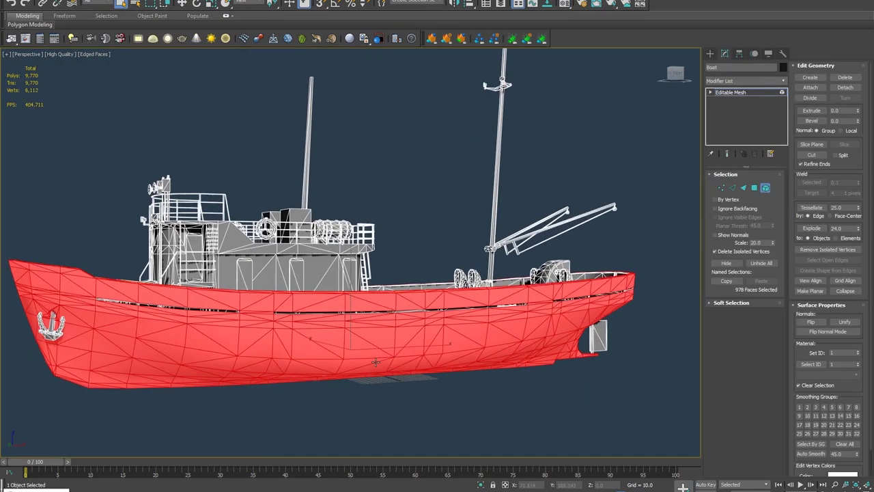
Step: Add a Slice modifier to the separated boat hull and return to its Editable Poly level
left_click(736, 81)
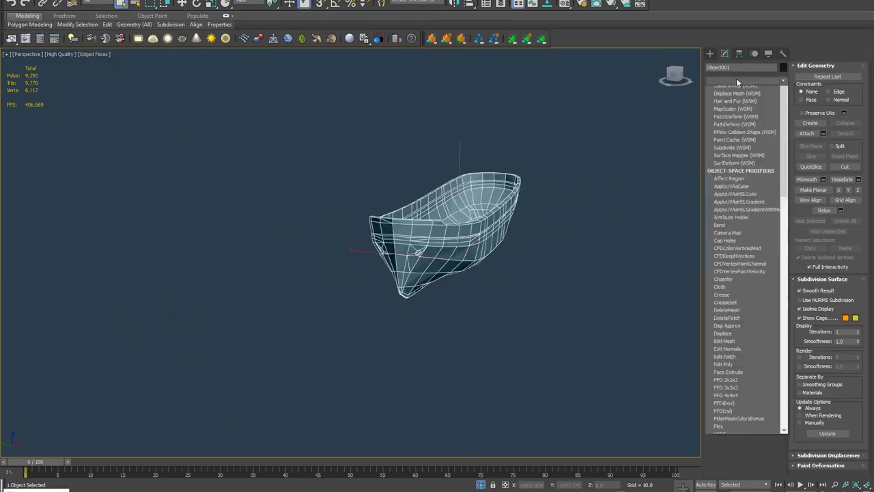
key("s")
key("l")
key("Return")
left_click(741, 101)
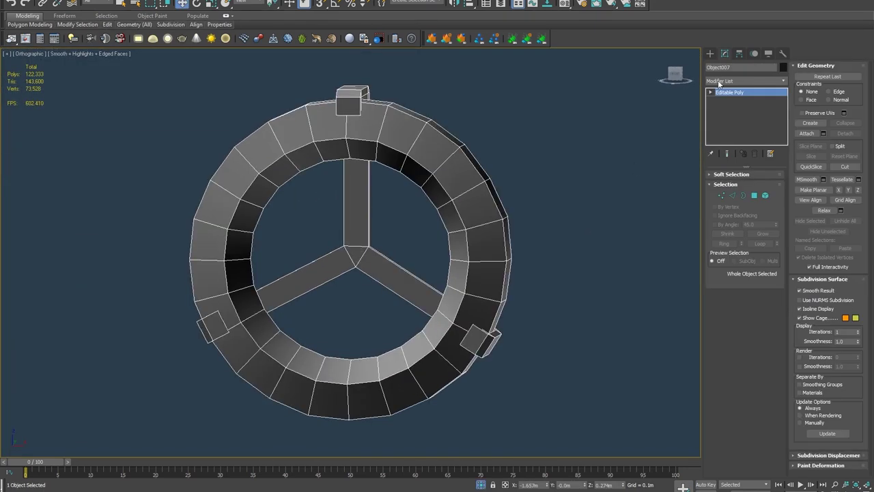
Step: Add a Quad Chamfer modifier to the three-spoked life ring and extrude the porthole's inner face by -0.051 m
left_click(716, 79)
key("q")
key("Return")
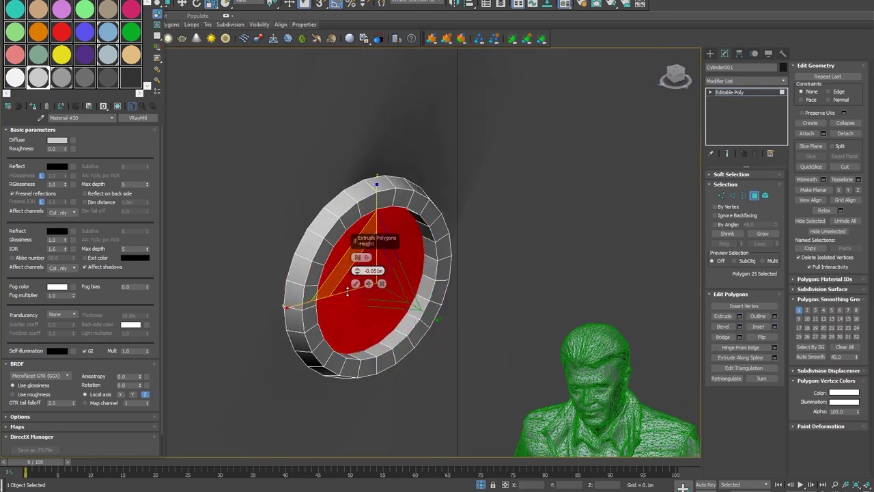
left_click(367, 286)
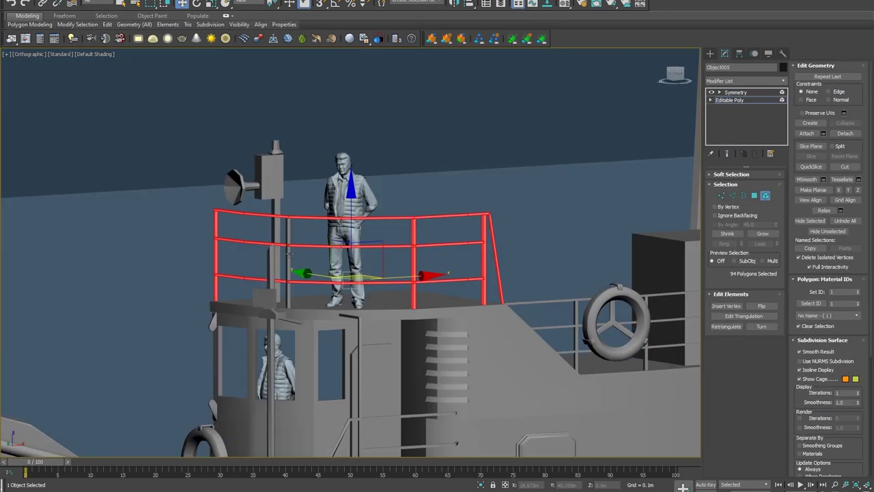
Step: Switch the wheelhouse roof railing to vertex editing and open the object creation tools at the eyelet bracket
key("1")
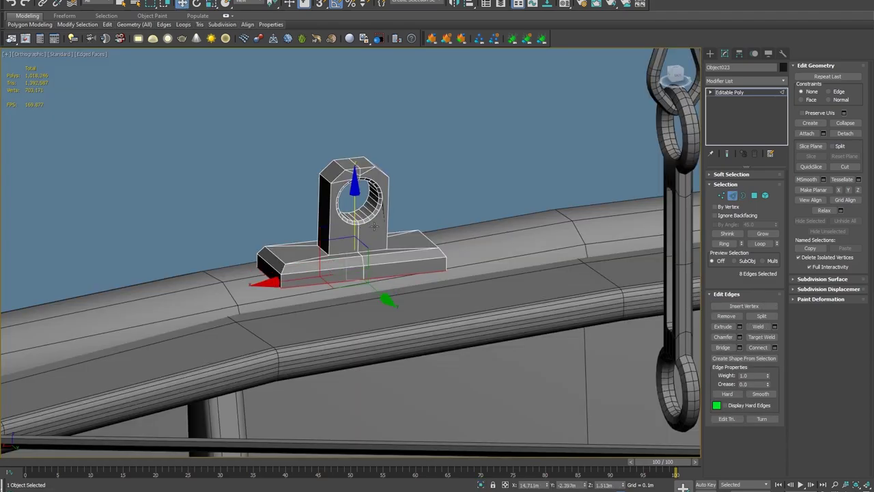
left_click(710, 53)
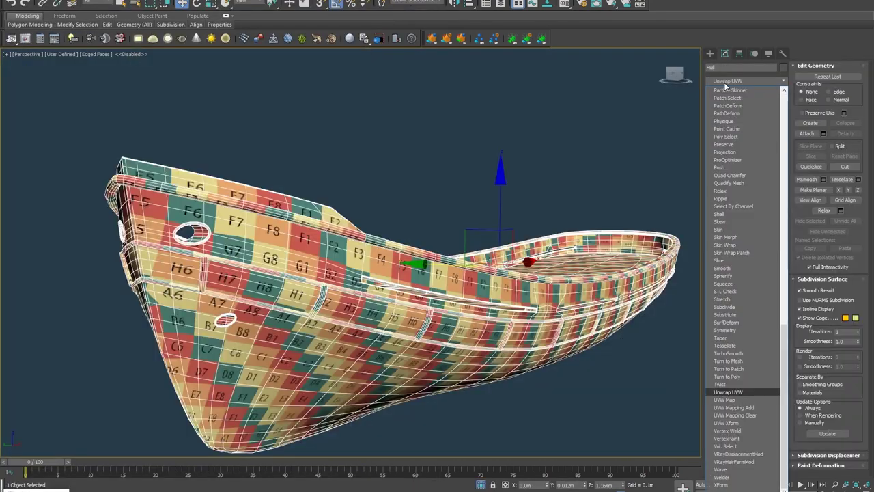
Step: Apply Unwrap UVW to the tugboat hull and select the upper side shell in its UV layout
key("Return")
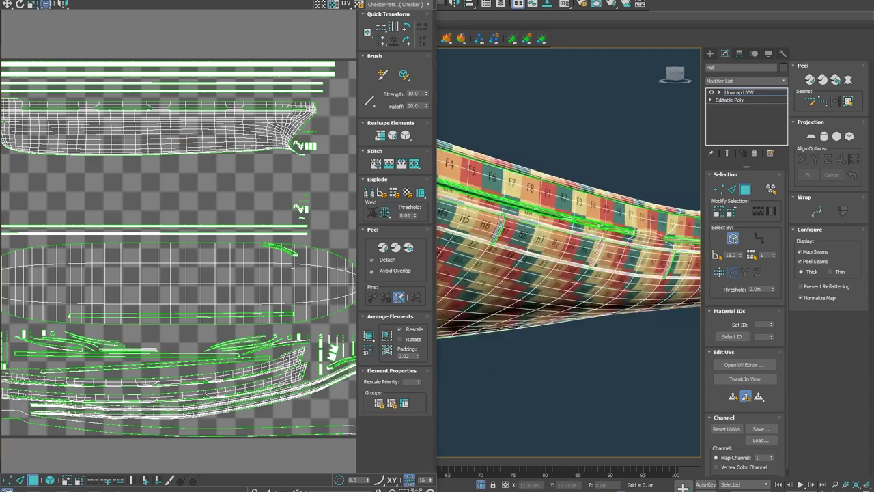
middle_click_drag(489, 193, 591, 220, "alt")
left_click(591, 220)
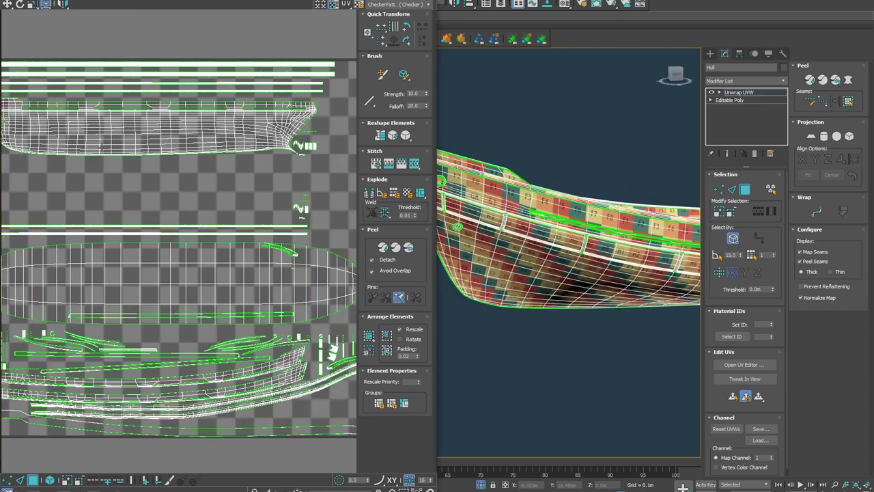
key("x")
left_click_drag(319, 151, 319, 150)
scroll(62, 141, "up", 5)
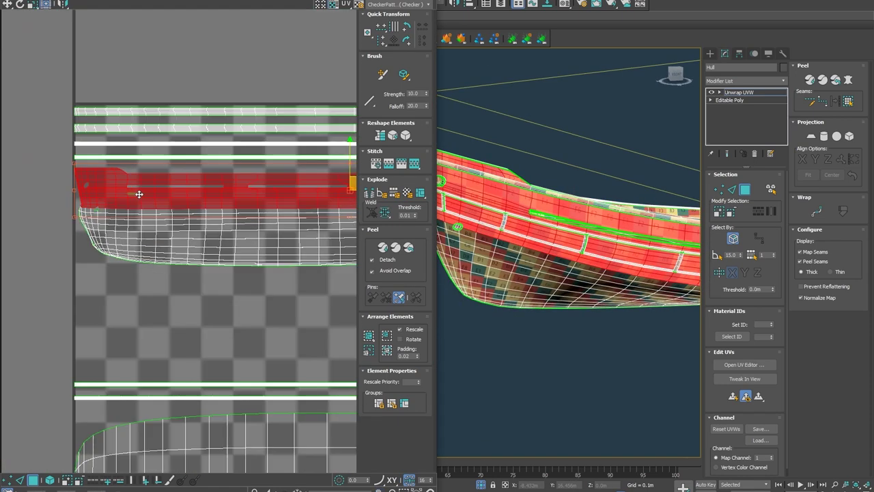
middle_click_drag(98, 207, 189, 210)
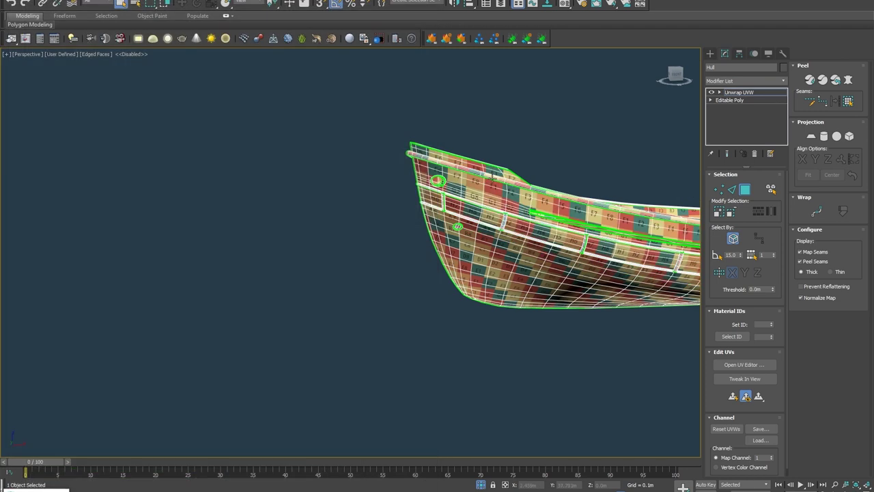
Step: Collapse the hull's Unwrap UVW modifier into its Editable Poly after checking the checker mapping
middle_click_drag(478, 226, 574, 213, "alt")
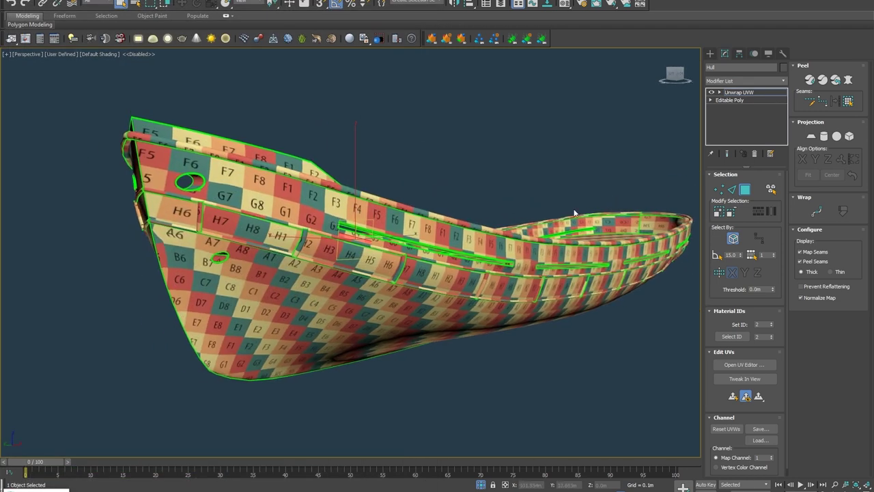
right_click(749, 140)
left_click(764, 216)
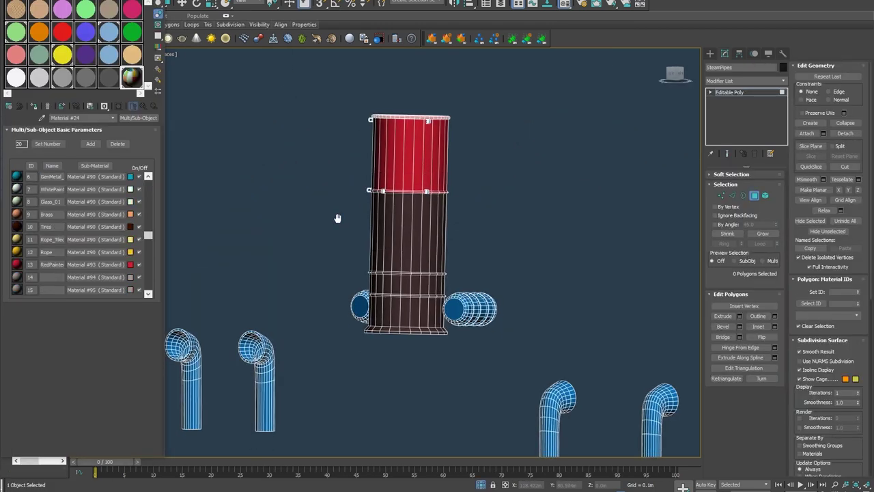
Step: Select the polygons of the horizontal tank beside the funnel in the SteamPipes object
middle_click_drag(519, 266, 537, 257, "alt")
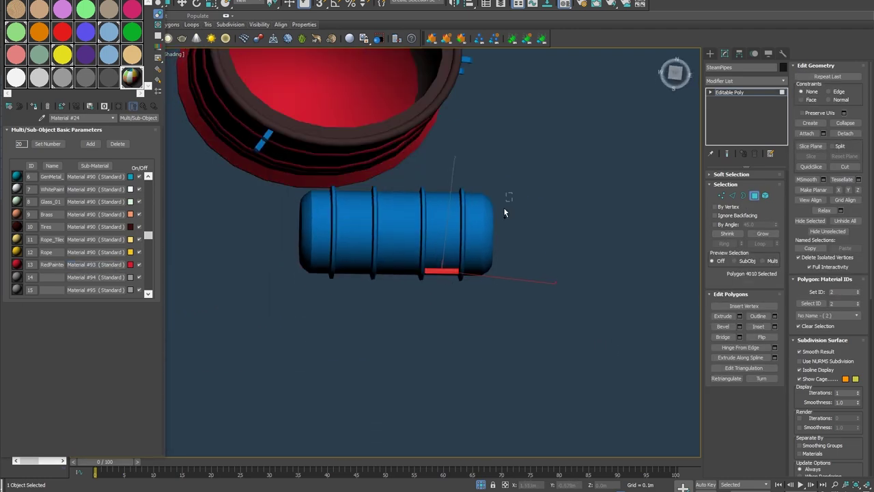
left_click_drag(503, 206, 367, 267)
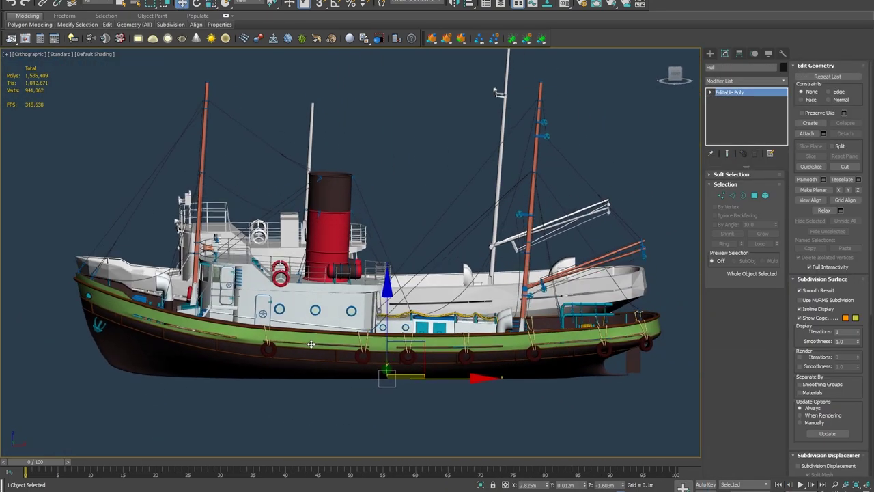
Step: Deselect the hull and compare the coloured tugboat with the grey source boat, examining both stern decks with edged faces
middle_click_drag(271, 349, 203, 367, "alt")
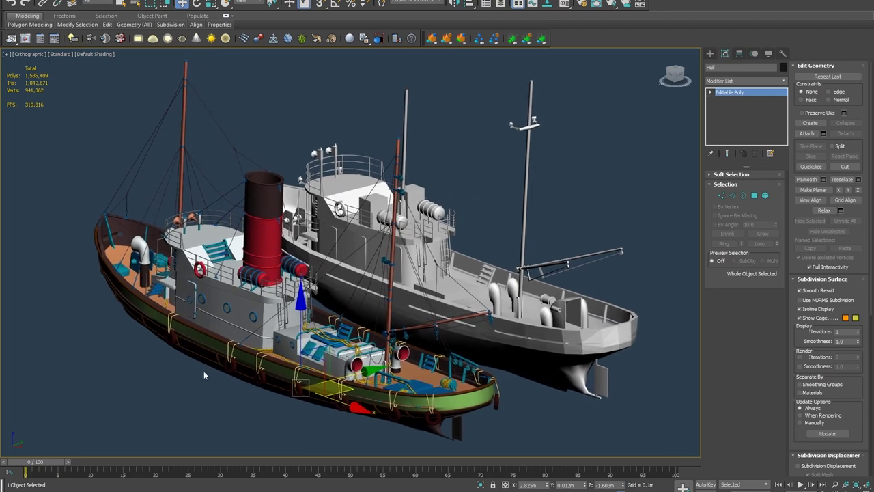
left_click(176, 402)
scroll(594, 410, "up", 4)
middle_click_drag(655, 207, 534, 179)
middle_click_drag(251, 336, 191, 345, "alt")
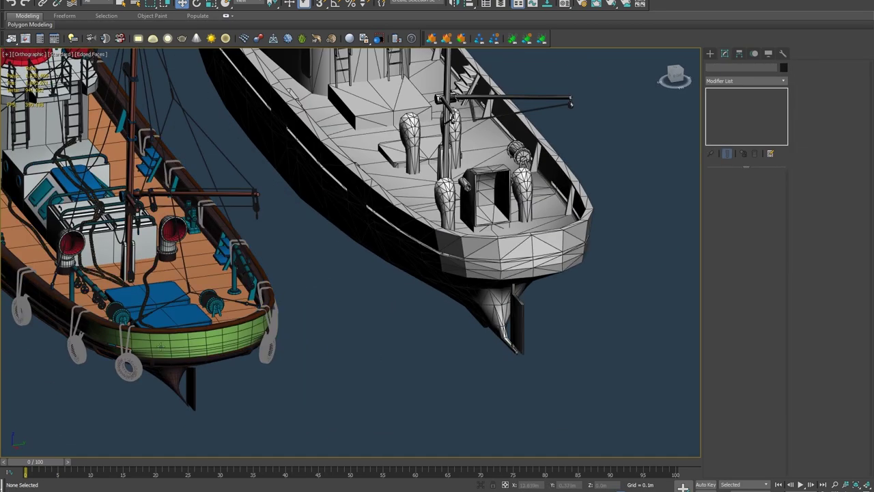
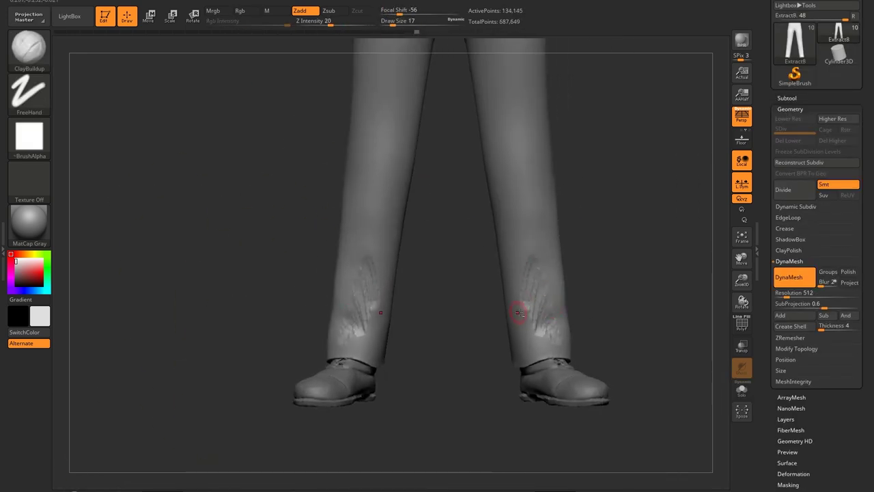
Step: In ZBrush, sculpt and smooth fabric folds on the keeper's trousers and coat sleeves with the ClayBuildup and Smooth brushes
left_click_drag(561, 327, 500, 202)
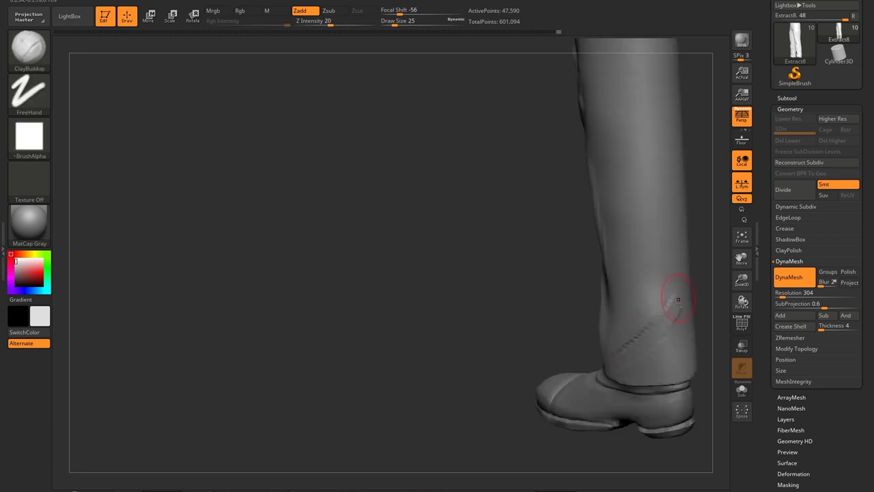
mouse_move(678, 299)
left_mouse_down()
mouse_move(560, 319)
mouse_move(468, 287)
mouse_move(580, 287)
mouse_move(523, 244)
mouse_move(511, 298)
left_mouse_up()
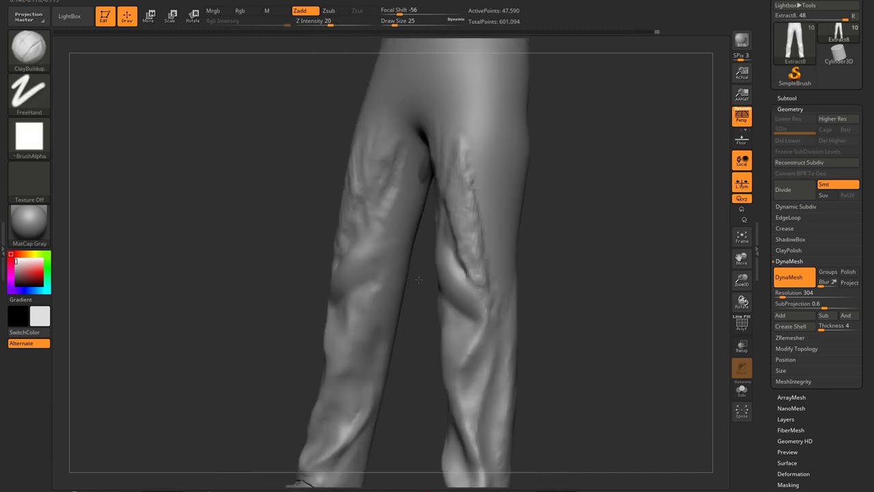
left_click_drag(466, 241, 428, 179)
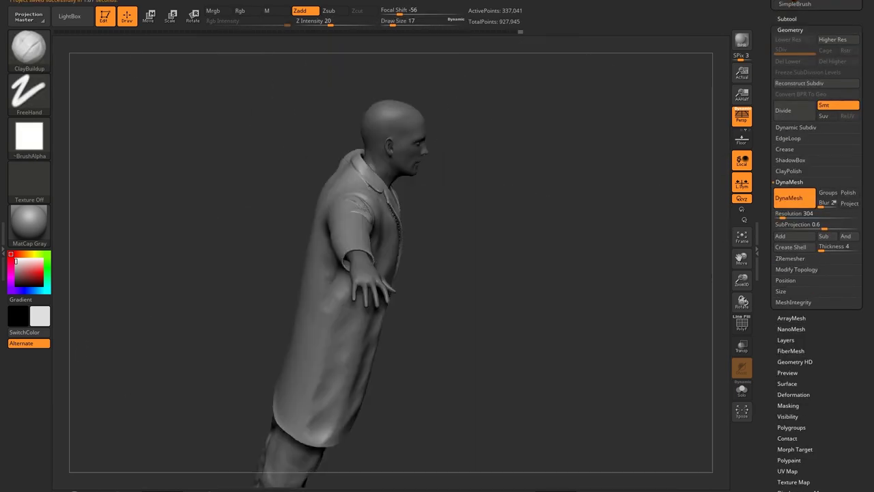
key("space")
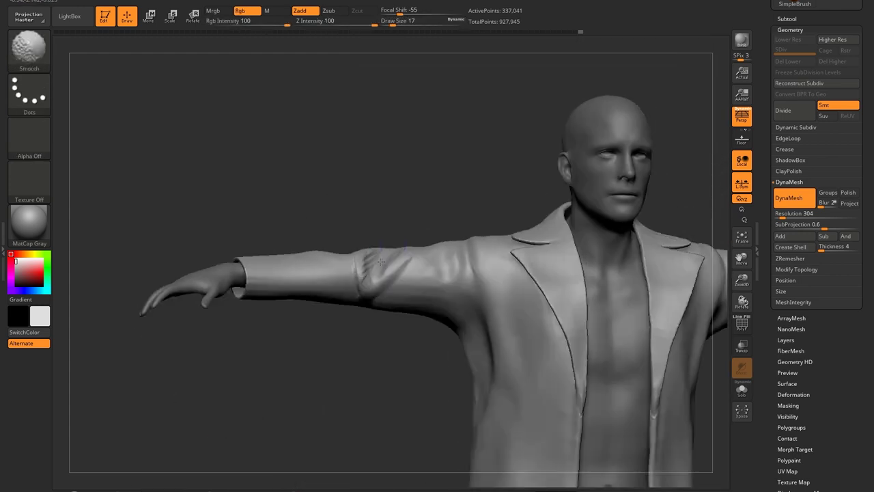
key("ctrl")
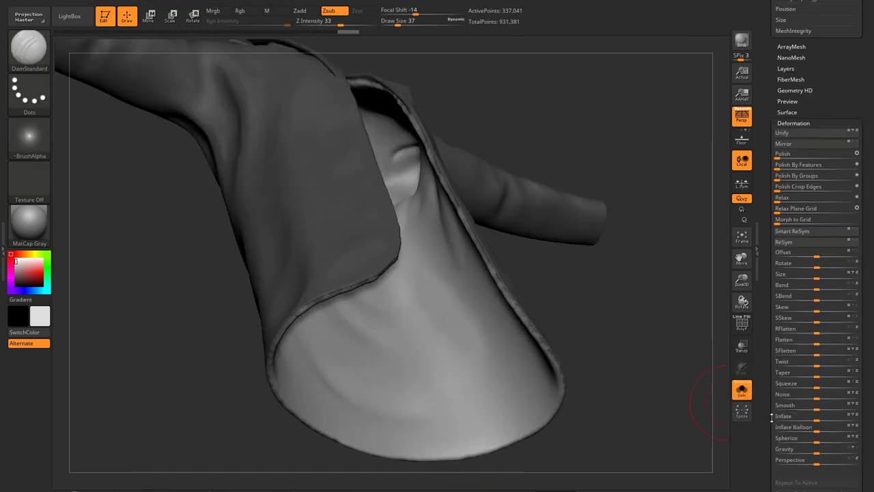
Step: Inflate the coat mesh and enable control painting in UV Master for the keeper figure
left_click_drag(778, 409, 821, 412)
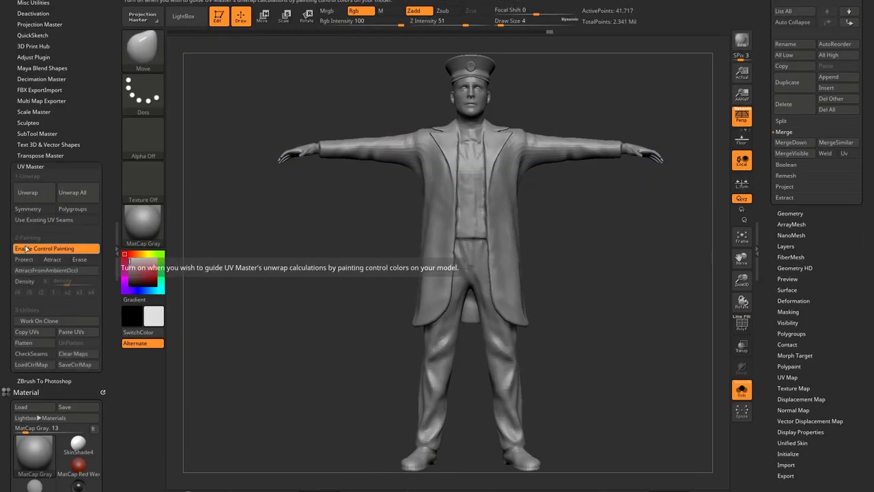
left_click(26, 249)
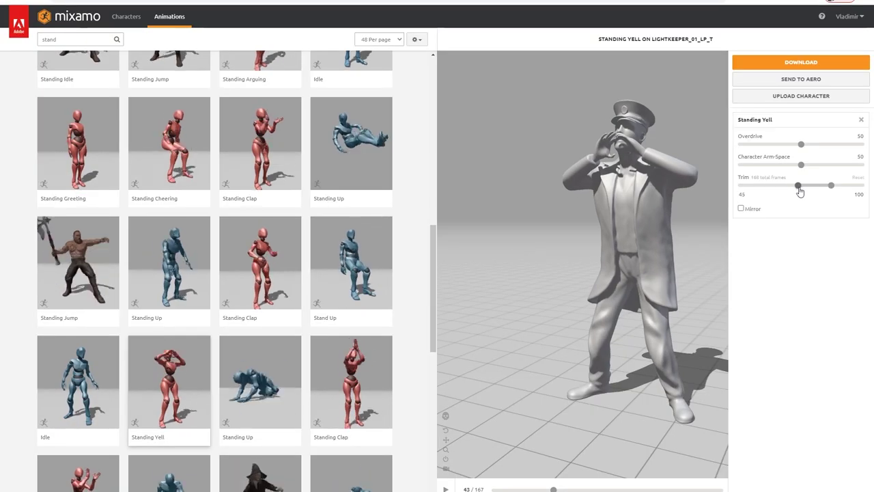
Step: In Mixamo, trim the Standing Yell animation on the lightkeeper so it starts at an earlier frame
left_click_drag(799, 192, 798, 192)
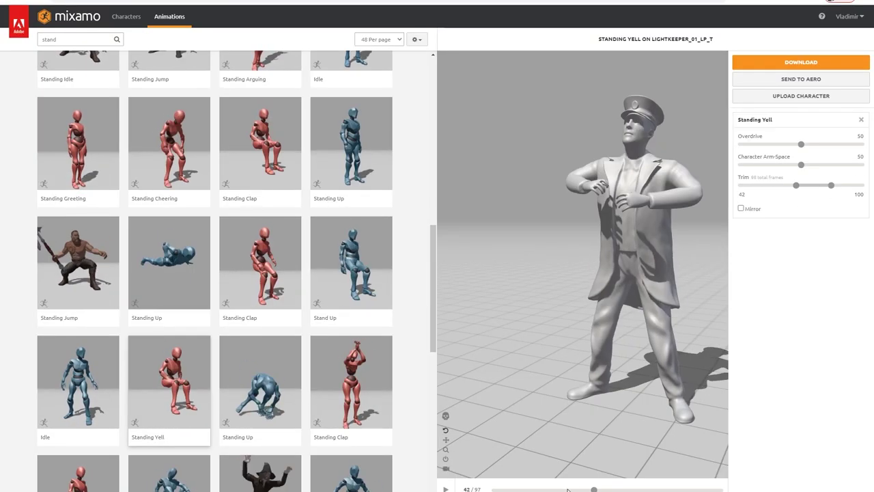
left_click_drag(796, 185, 771, 185)
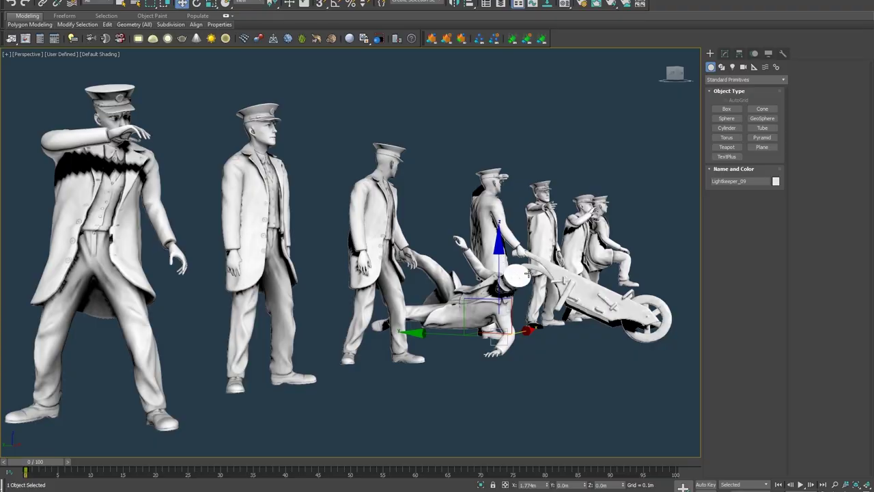
middle_click_drag(527, 273, 459, 270, "alt")
scroll(290, 250, "down", 3)
scroll(374, 257, "up", 5)
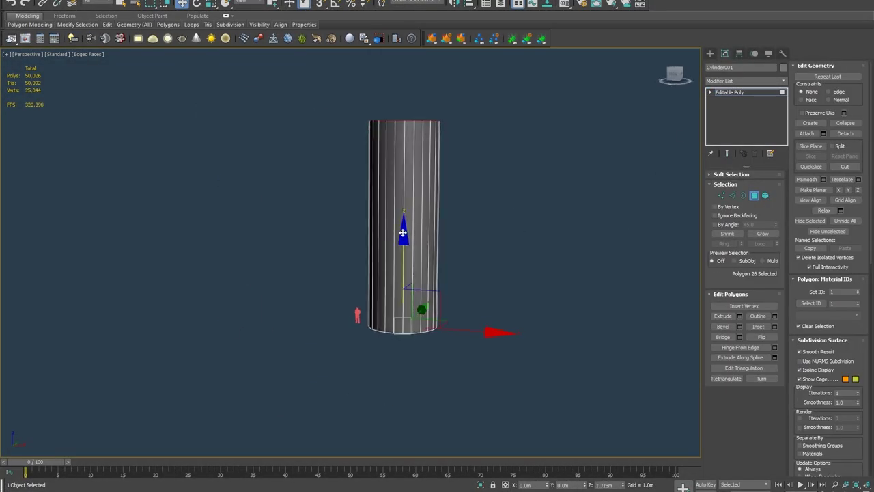
Step: Raise the cylinder's top polygon and shape the cylinder into a tall, tapered lighthouse tower beside the human scale figure
middle_click_drag(403, 233, 528, 270, "alt")
left_click_drag(396, 290, 396, 245)
key("w")
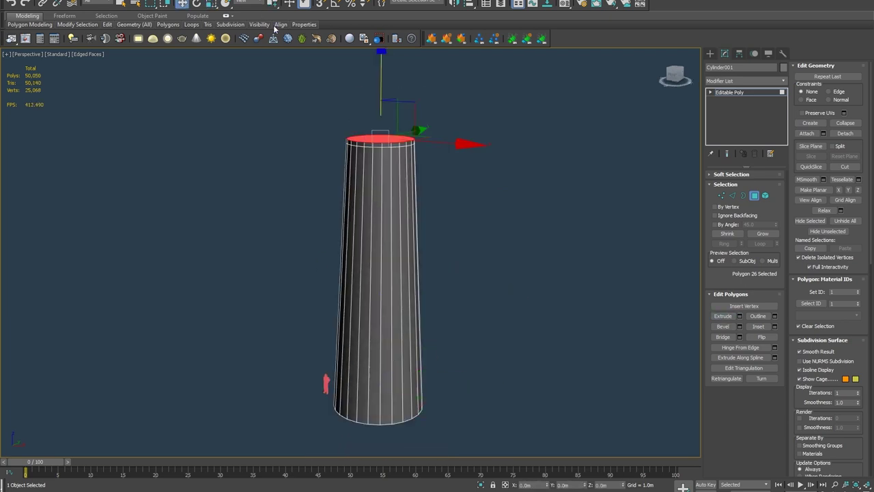
scroll(385, 123, "up", 2)
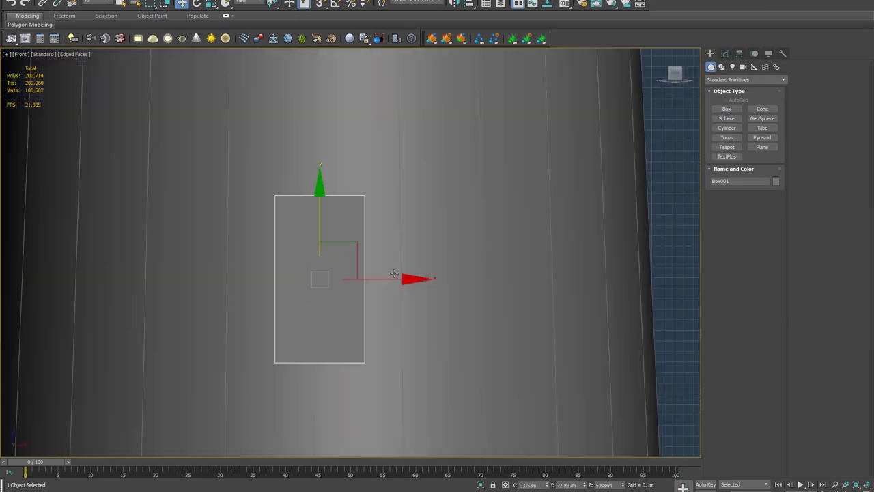
scroll(394, 274, "down", 8)
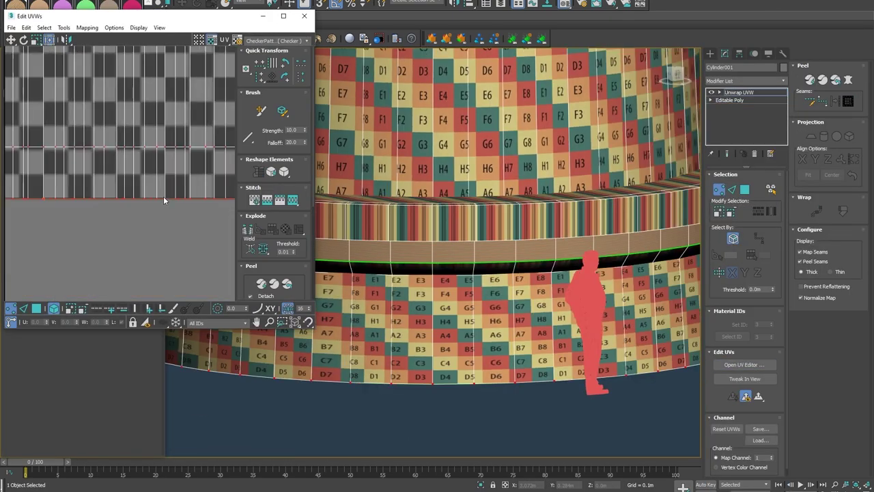
scroll(163, 196, "up", 3)
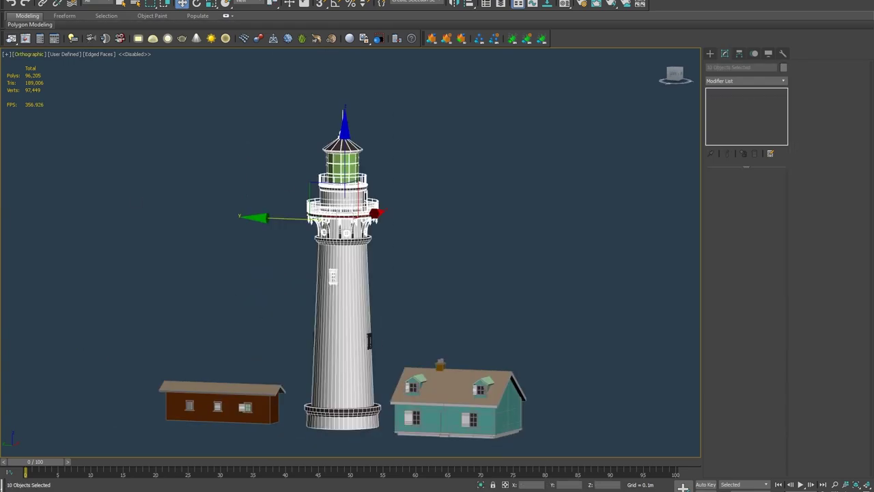
Step: Clear the selection of the lighthouse parts and box-select the teal house beside the tower
left_click(10, 2)
mouse_move(33, 128)
left_click(108, 48)
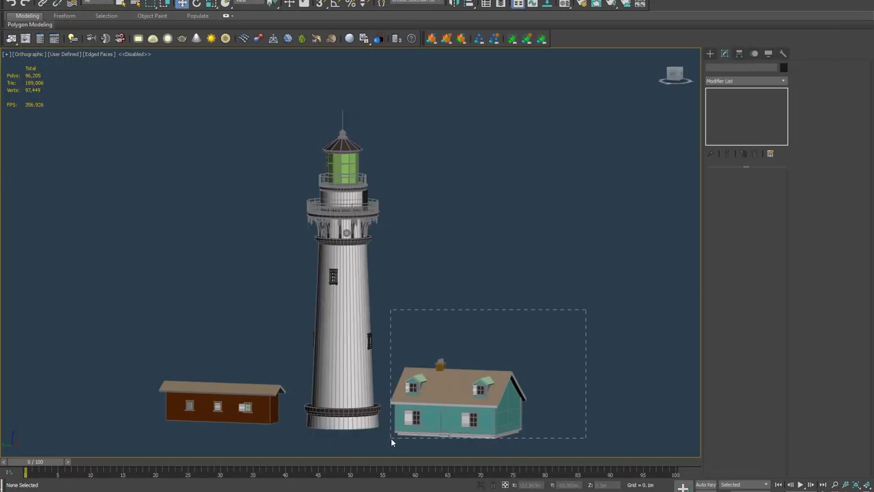
left_click_drag(392, 440, 285, 439)
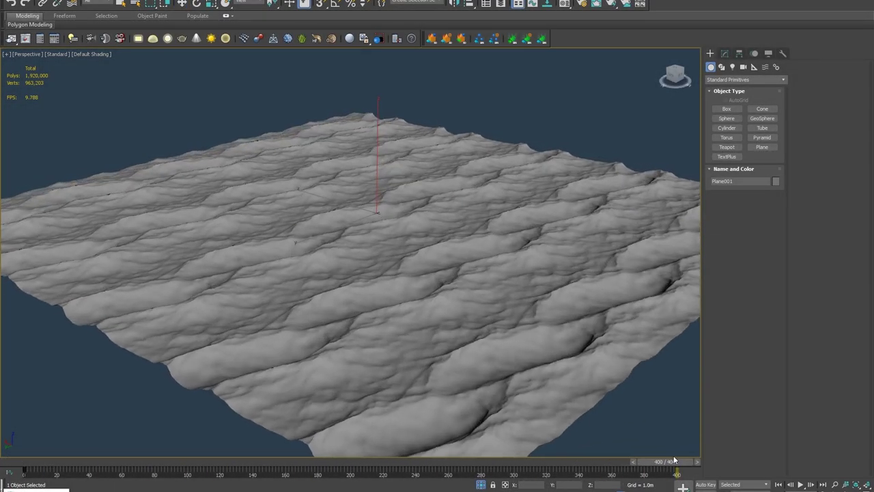
Step: Return the ocean to frame 0, show edged faces and review the base Plane, TurboSmooth and Houdini_Ocean parameters
key("Home")
key("w")
key("F4")
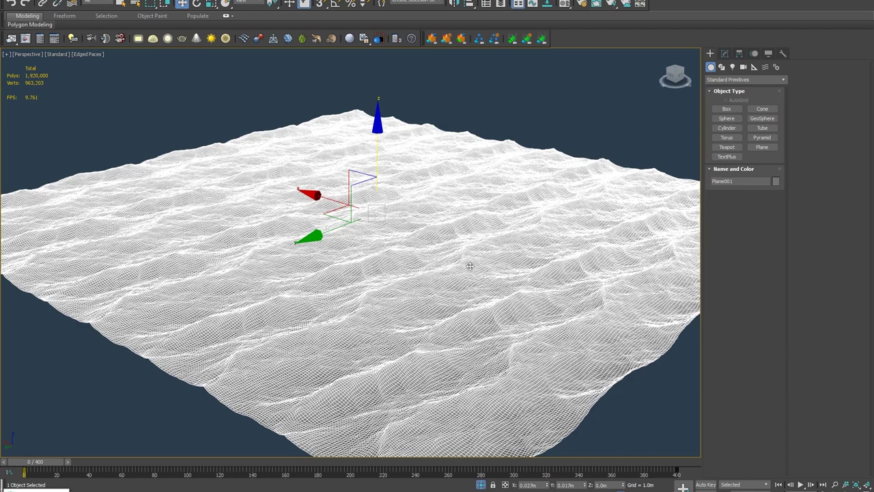
left_click(725, 53)
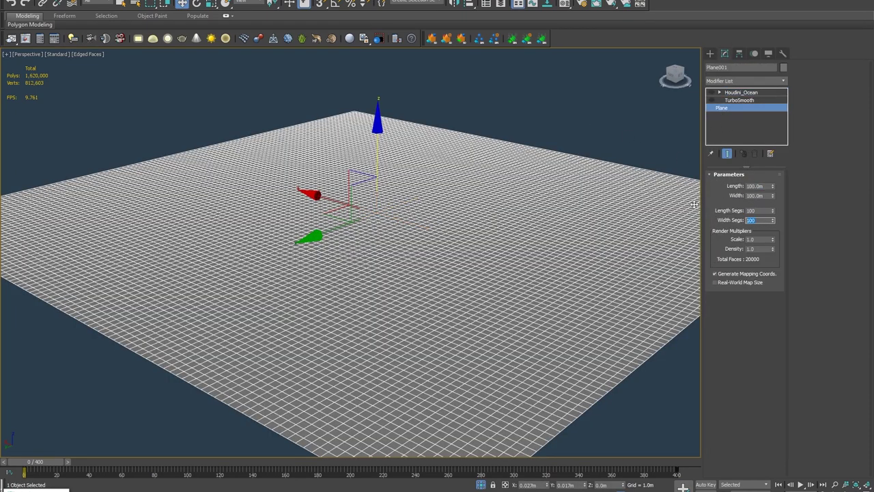
left_click(743, 93)
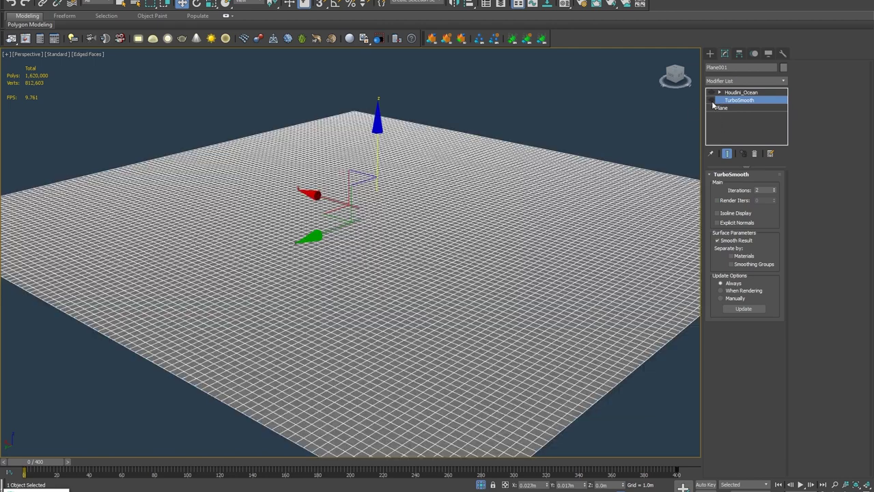
left_click(744, 93)
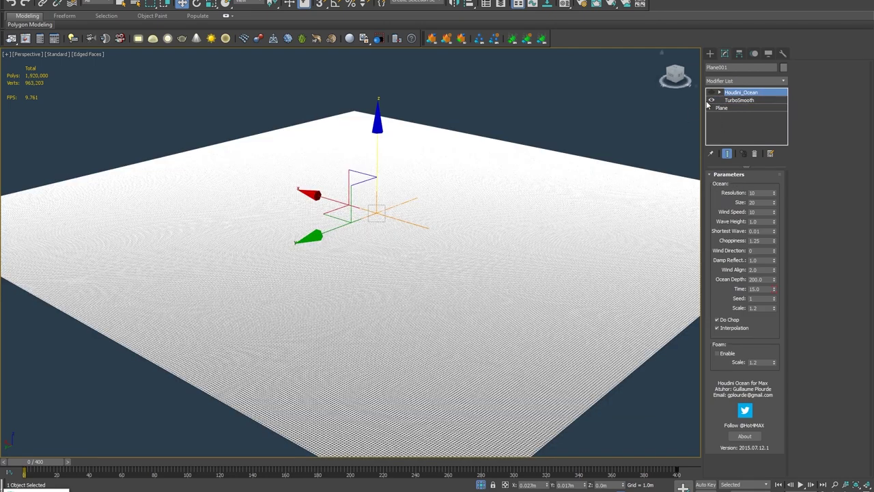
Step: Compare the Houdini_Ocean waves with TurboSmooth off and on, hiding edged faces and scrubbing the timeline
left_click(711, 100)
left_click(711, 93)
key("F4")
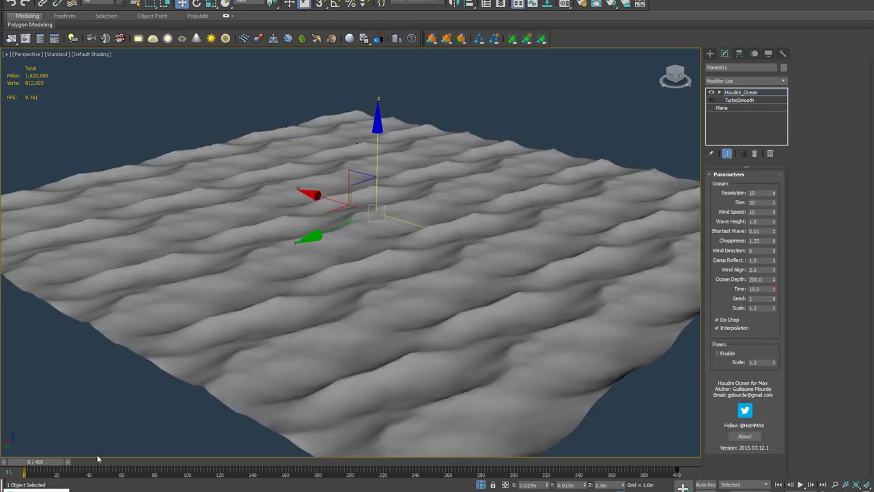
left_click_drag(117, 456, 13, 434)
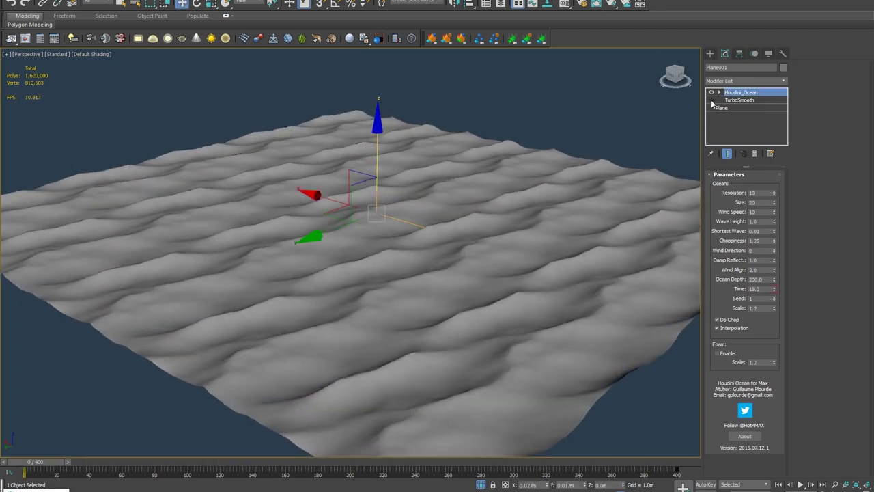
left_click_drag(27, 467, 366, 461)
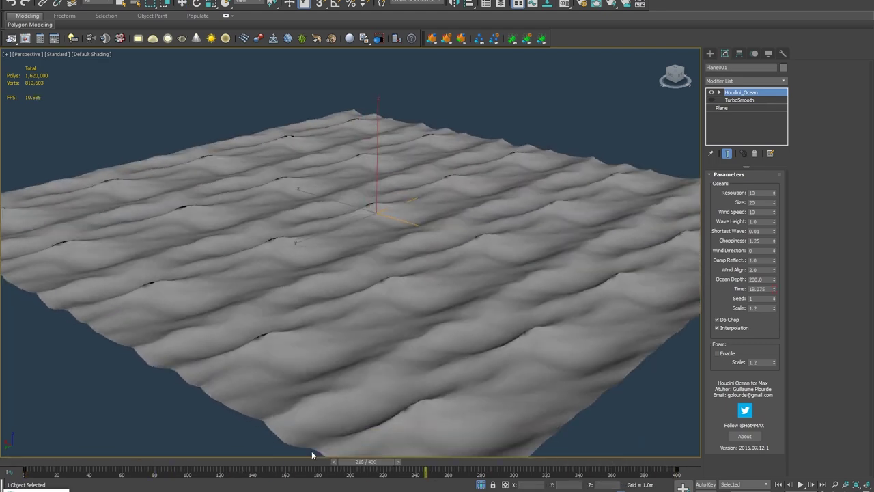
left_click_drag(311, 454, 21, 458)
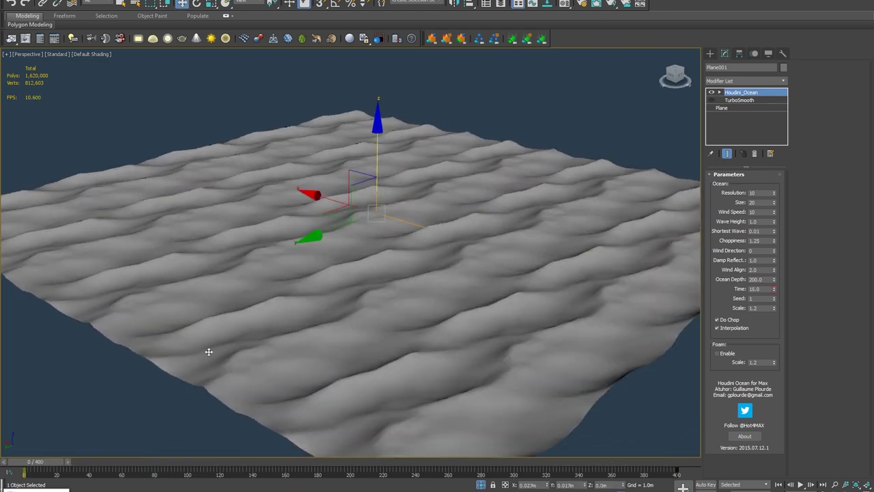
left_click(711, 101)
left_click(711, 100)
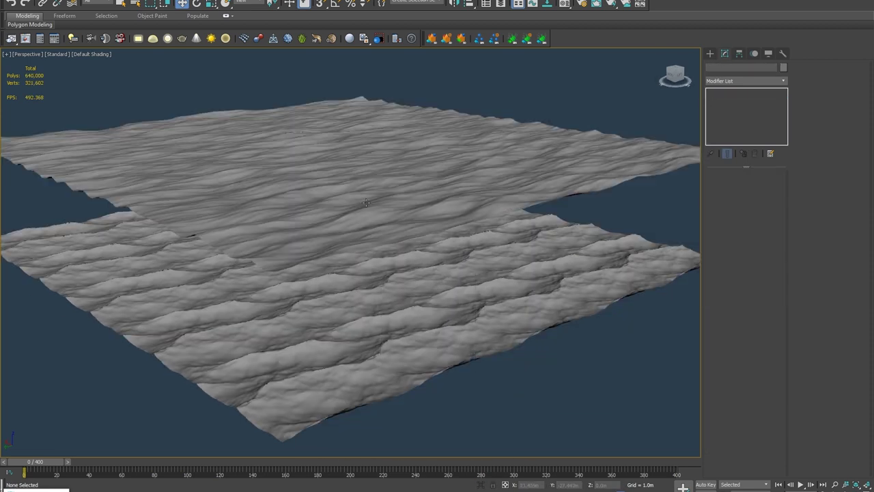
Step: Isolate the upper noise-based ocean plane and turn off its Push, both Noise and TurboSmooth modifiers
left_click(348, 221)
key("alt+q")
scroll(359, 191, "up", 5)
left_click(711, 93)
left_click(711, 100)
left_click(711, 108)
left_click(711, 116)
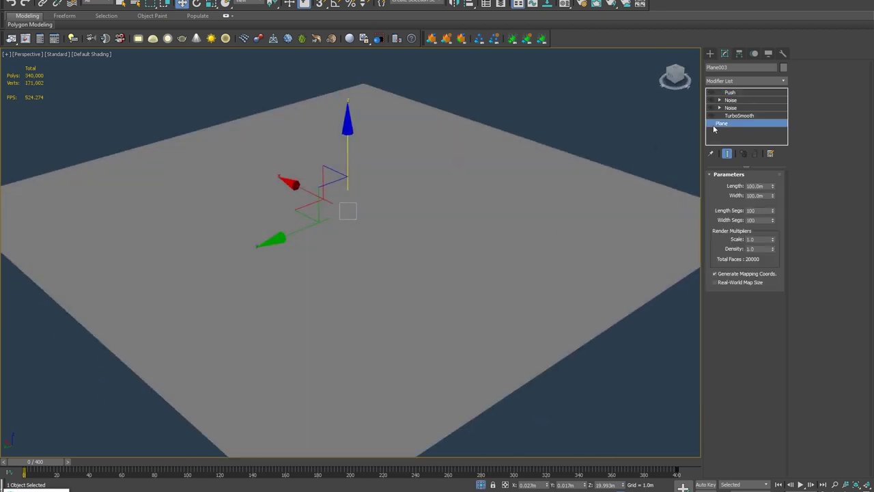
Step: Re-enable TurboSmooth and the lower Noise modifier on the plane, and try different Z strengths
left_click(711, 115)
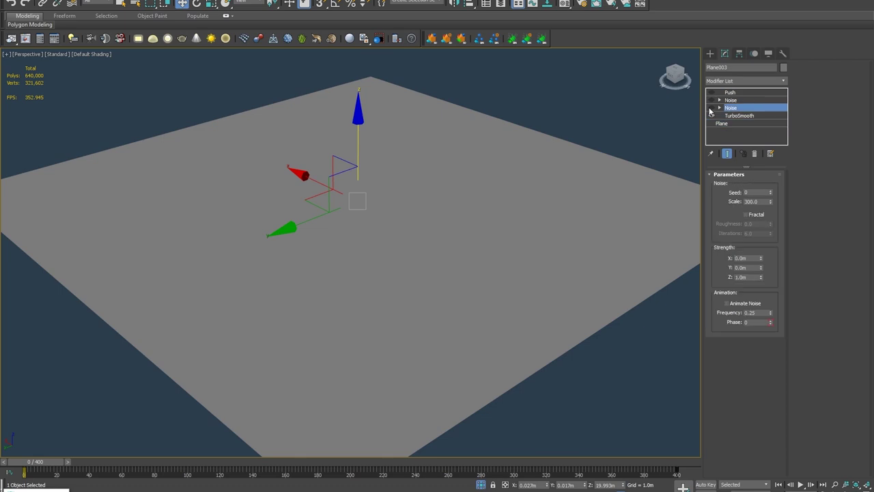
left_click(711, 108)
left_click(719, 108)
left_click_drag(761, 278, 762, 256)
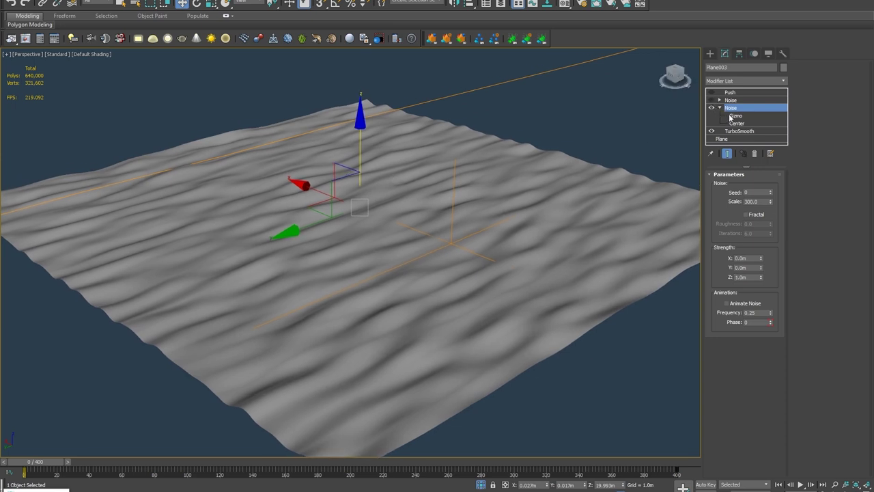
Step: Move and scale the lower Noise modifier's gizmo to reshape the large waves across the plane
left_click_drag(369, 262, 334, 300)
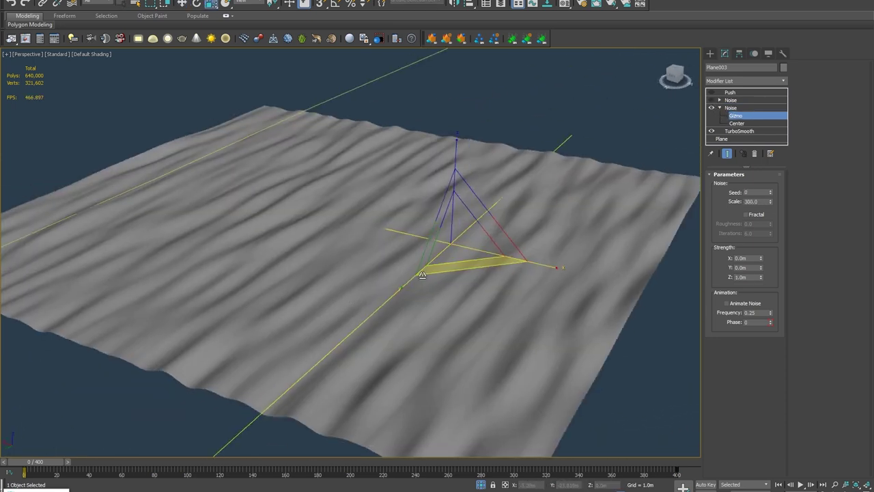
key("w")
left_click_drag(376, 189, 321, 177)
key("r")
left_click_drag(440, 243, 488, 266)
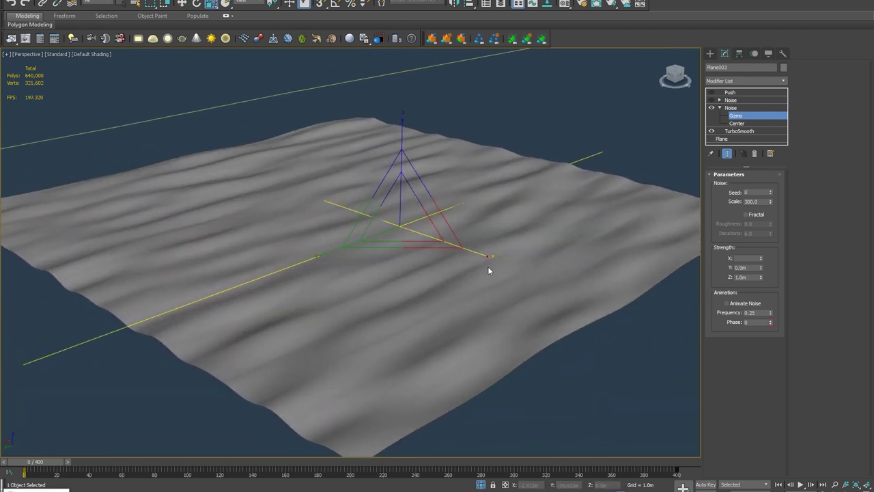
key("w")
left_click_drag(367, 209, 381, 235)
Step: Enable the upper Noise modifier and reduce its scale to add finer ripples over the large waves
left_click(713, 104)
left_click(729, 100)
middle_click_drag(389, 232, 379, 238, "alt")
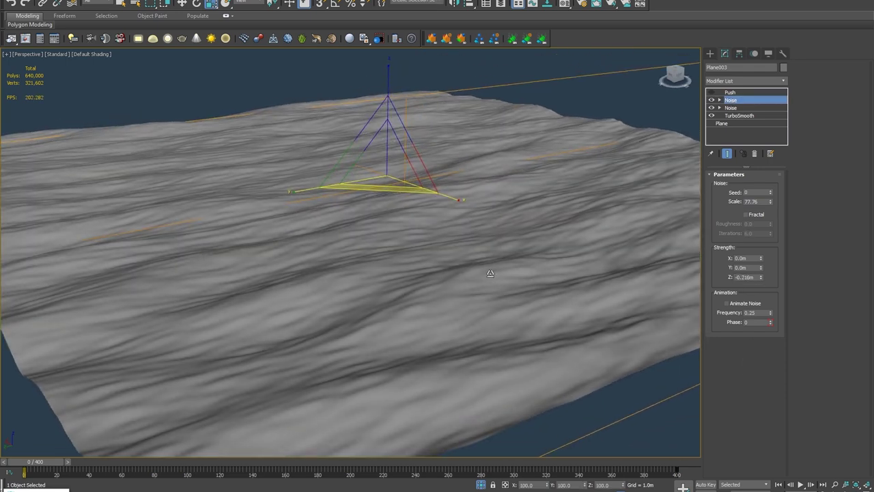
middle_click_drag(490, 273, 502, 270, "alt")
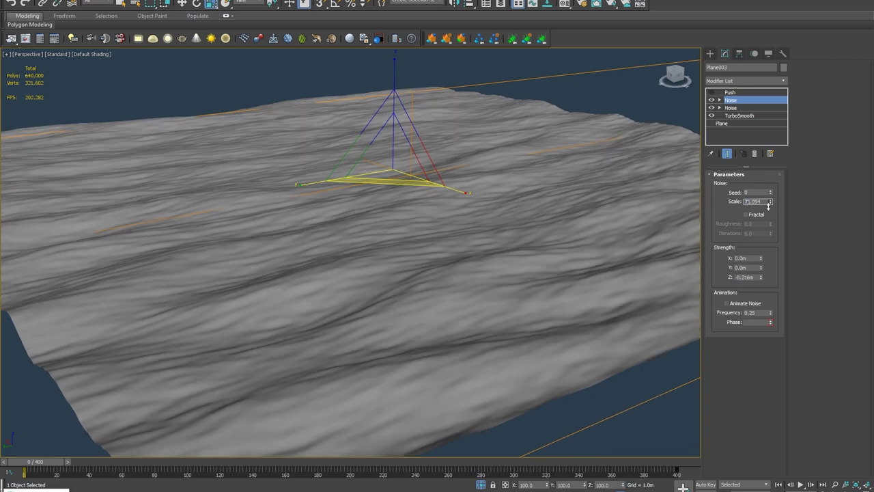
Step: Vary the Push modifier's value on the ocean plane and shift the lower Noise gizmo to move the waves
left_click(730, 93)
left_click_drag(775, 191, 759, 194)
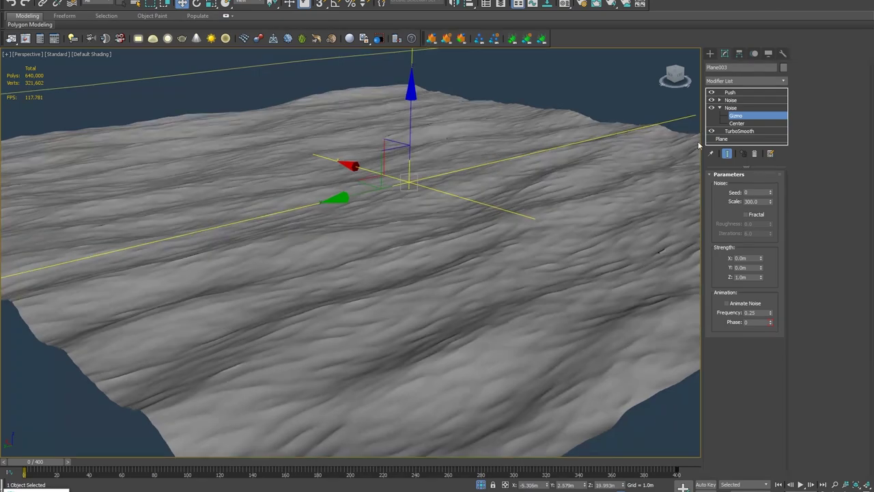
left_click_drag(496, 207, 484, 199)
middle_click_drag(384, 177, 441, 214, "alt")
mouse_move(441, 214)
left_mouse_down()
mouse_move(462, 219)
mouse_move(452, 224)
left_mouse_up()
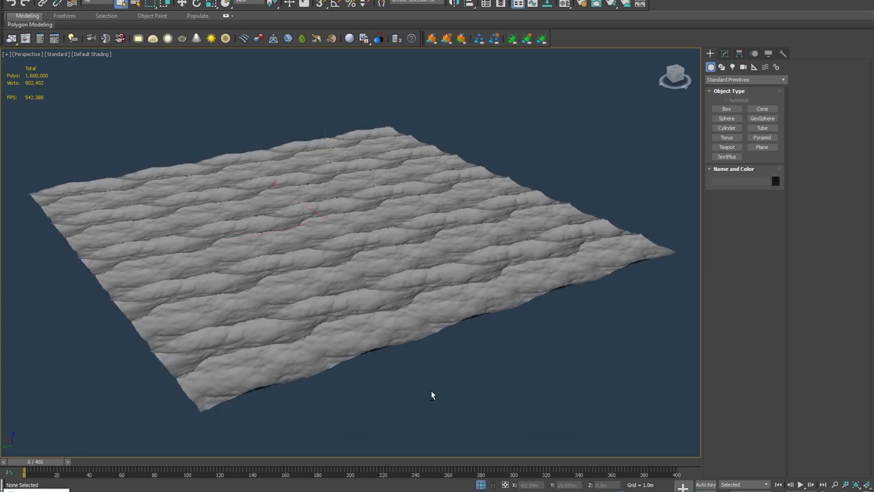
Step: Try a planar UVW Map modifier above Houdini_Ocean on the first ocean plane
left_click(457, 282)
left_click(724, 54)
left_click(717, 81)
scroll(730, 273, "down", 10)
left_click(734, 390)
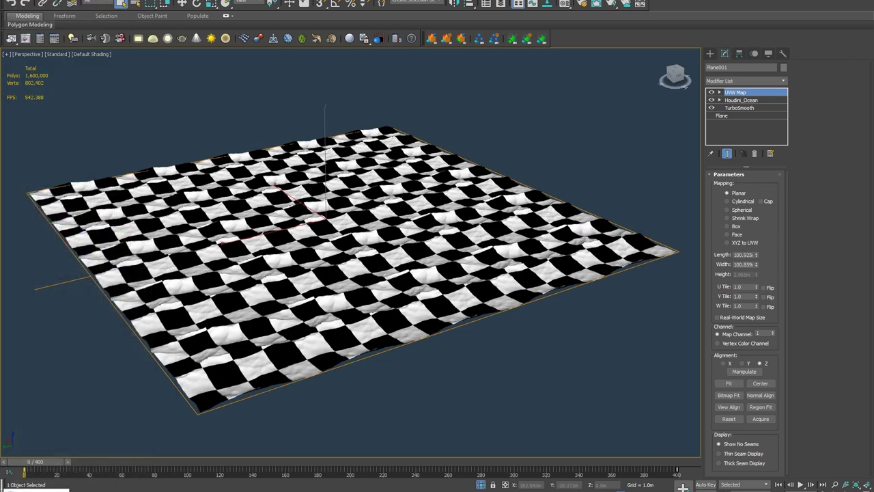
key("alt+f")
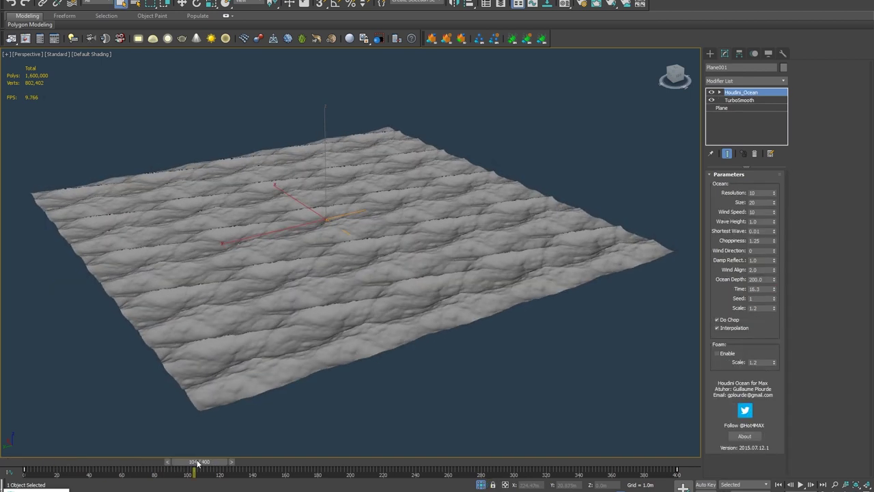
Step: Set the Houdini_Ocean choppiness to 1.0 and examine the wave crests during animation playback
scroll(168, 351, "up", 8)
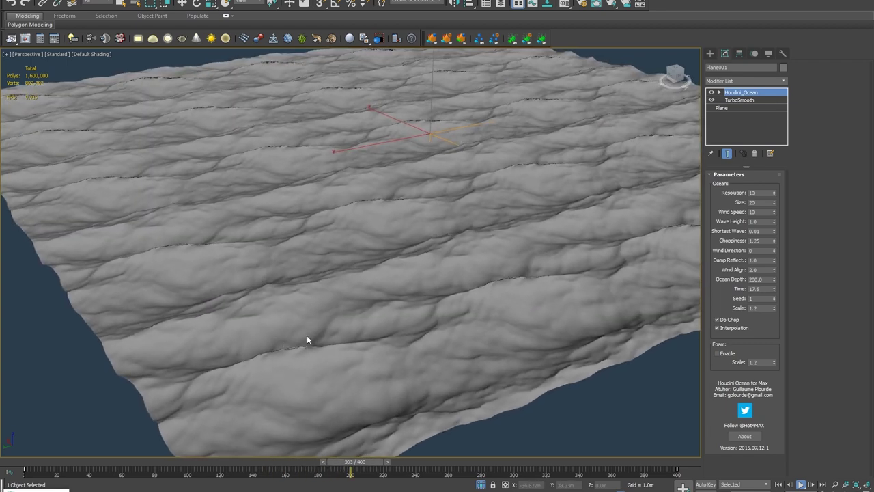
scroll(327, 331, "down", 6)
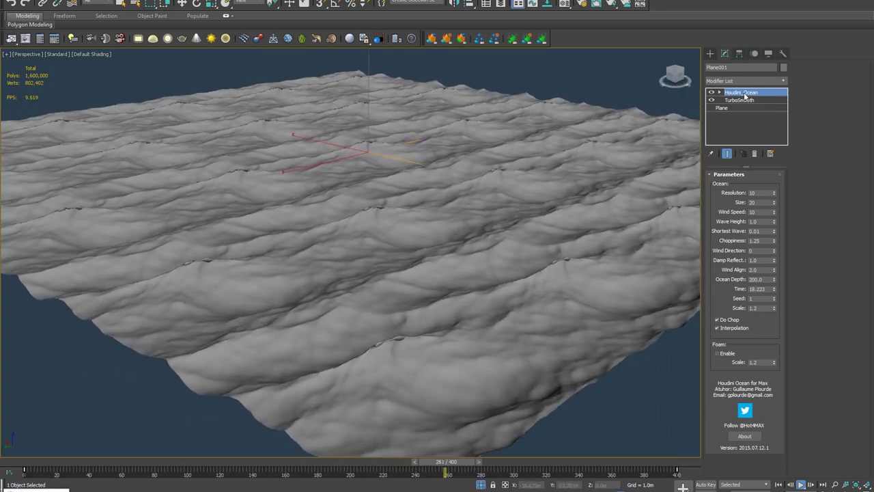
left_click(756, 241)
type("1")
key("Return")
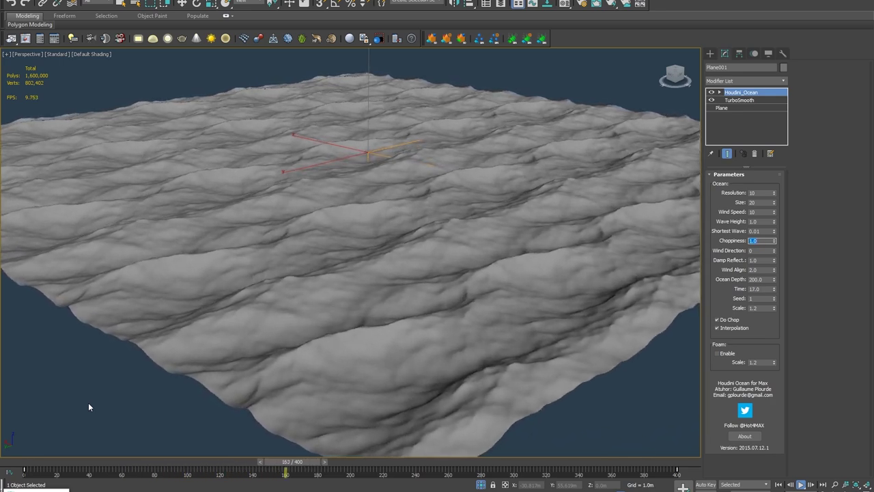
middle_click_drag(165, 274, 257, 244, "alt")
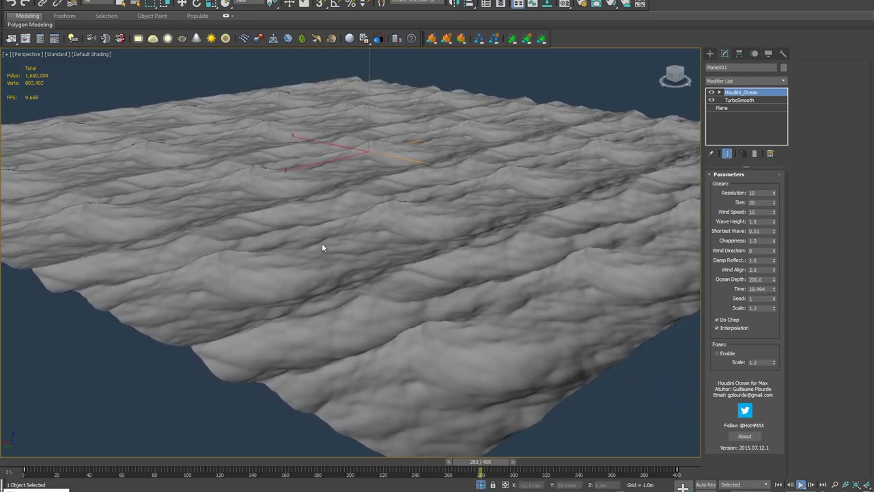